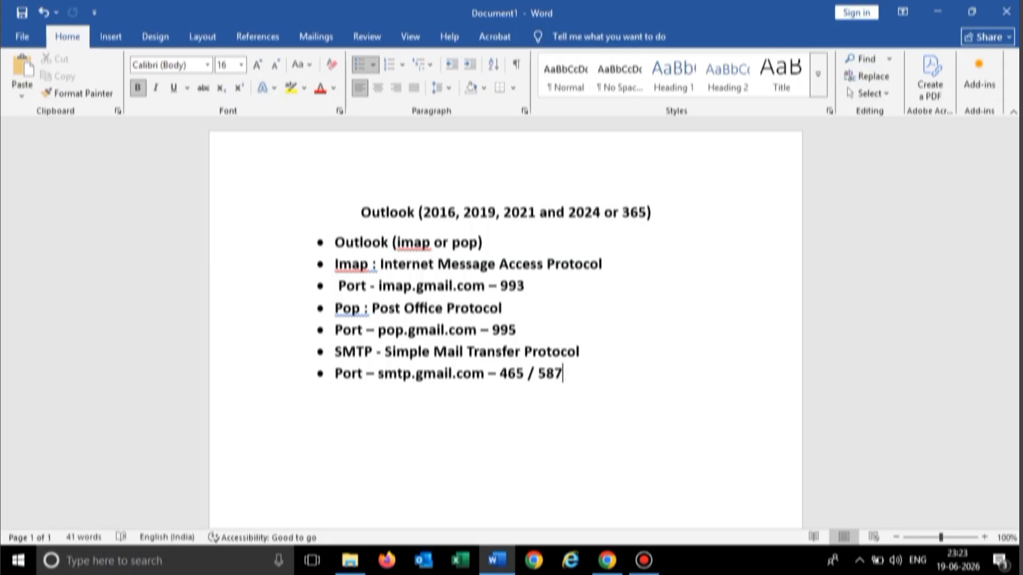
pyautogui.doubleClick(343, 265)
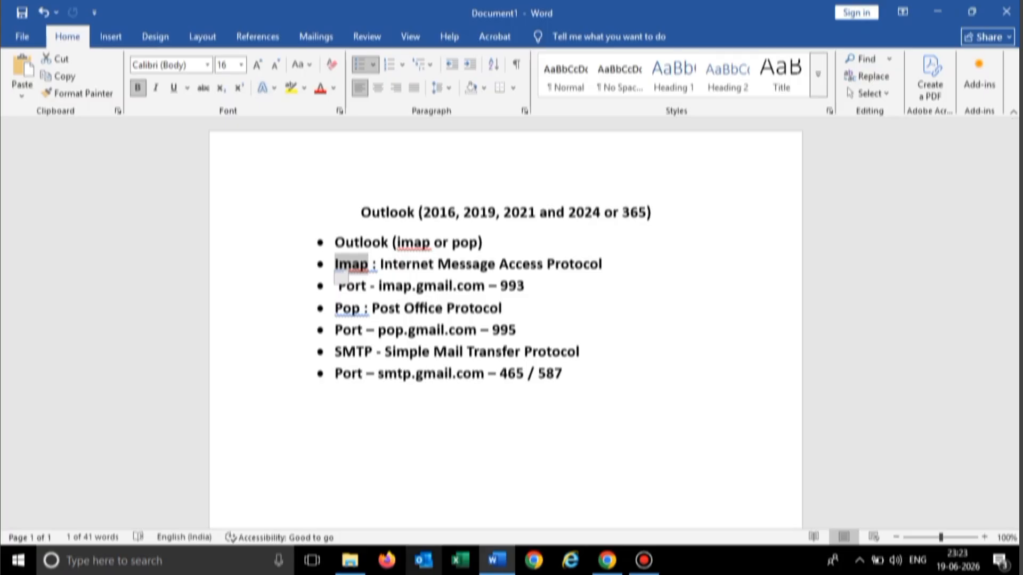
pyautogui.click(424, 560)
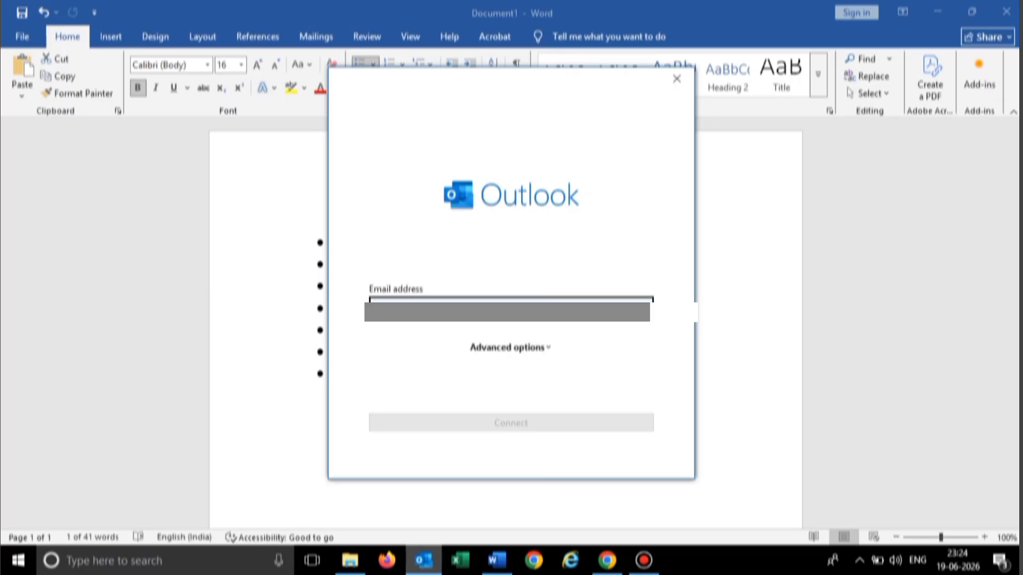
# - Enter the Workspace account's email address and choose manual setup under Advanced options
pyautogui.write('......')
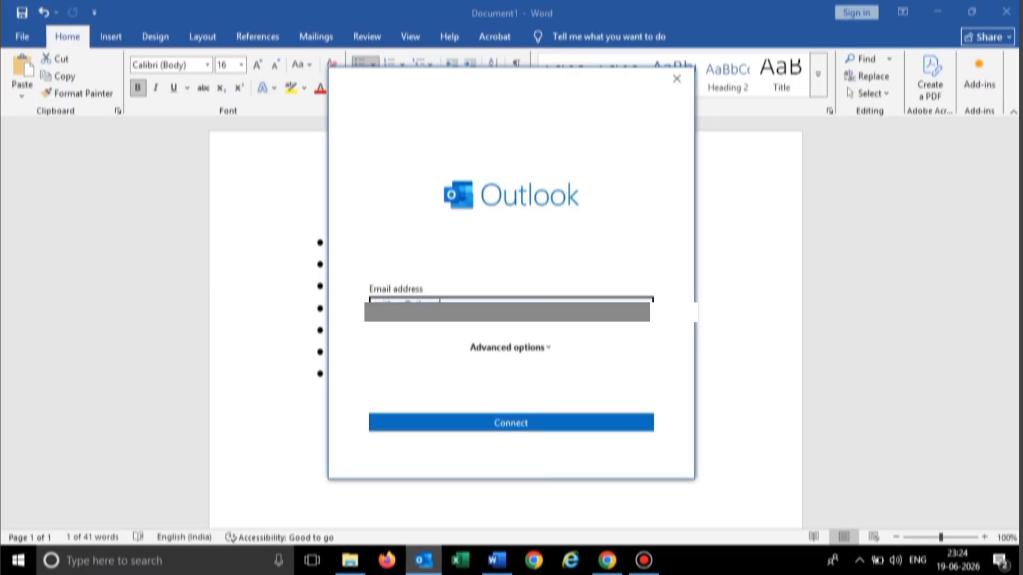
pyautogui.write('ical.com')
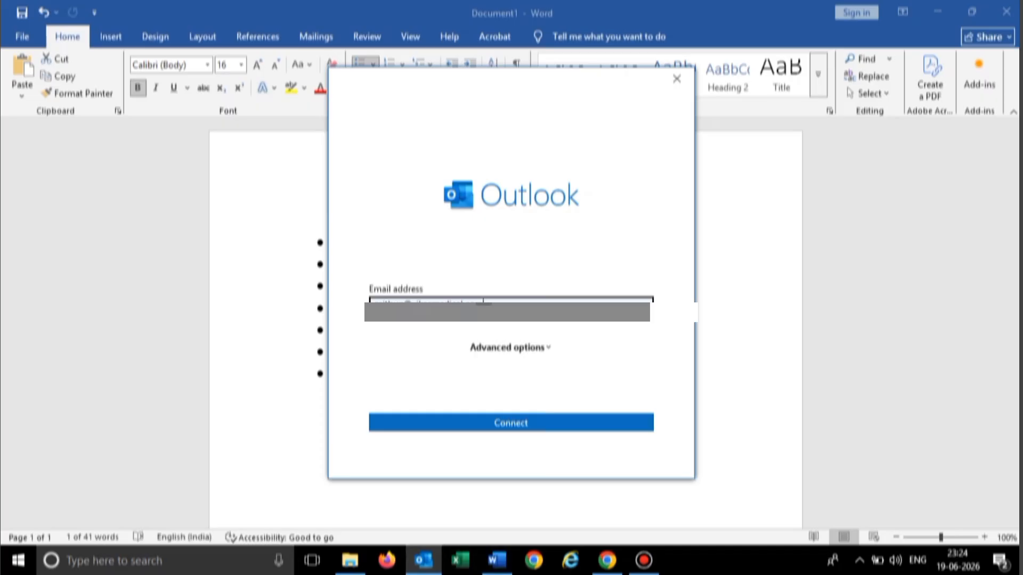
pyautogui.press('Tab')
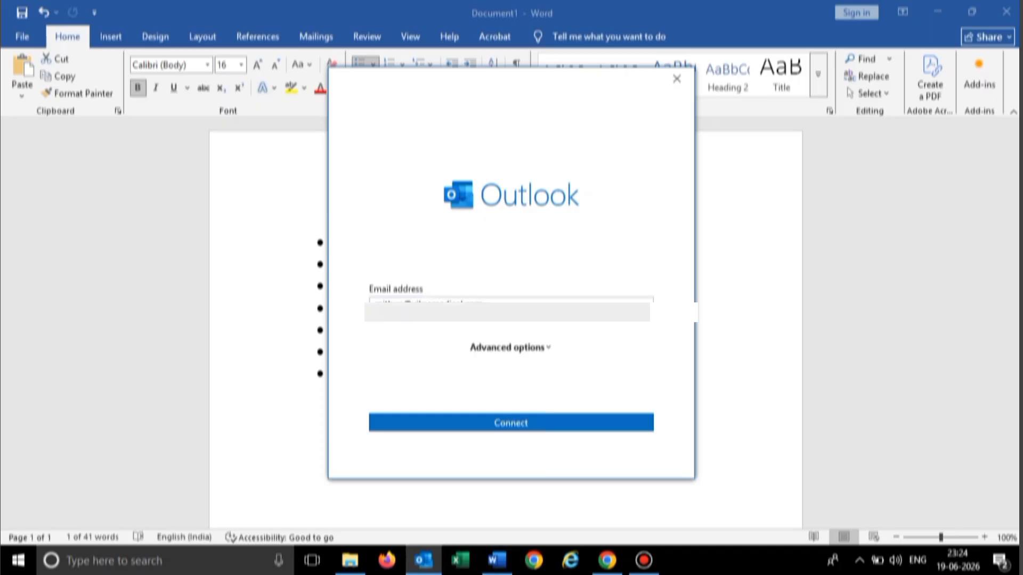
pyautogui.press('Return')
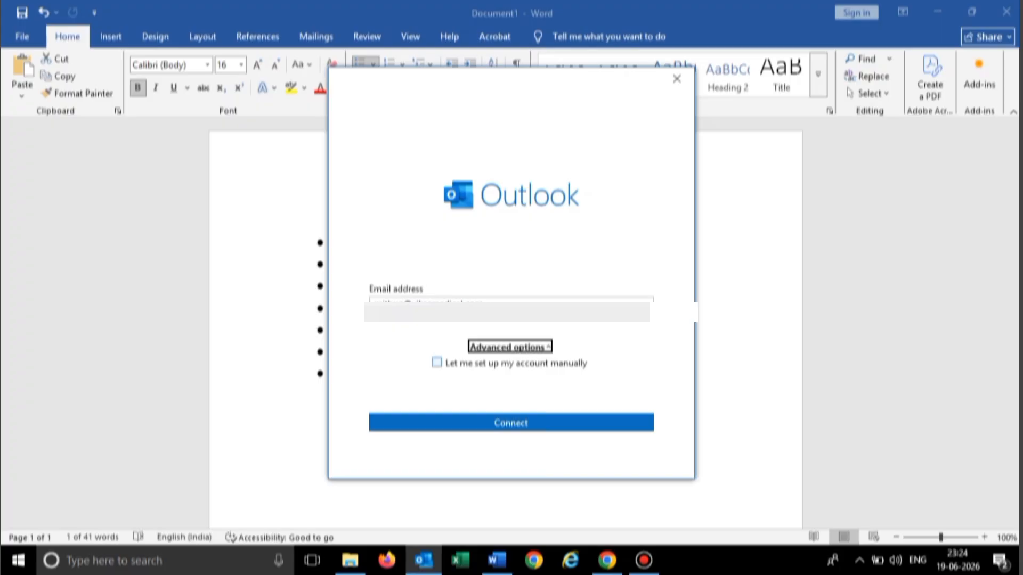
pyautogui.click(437, 363)
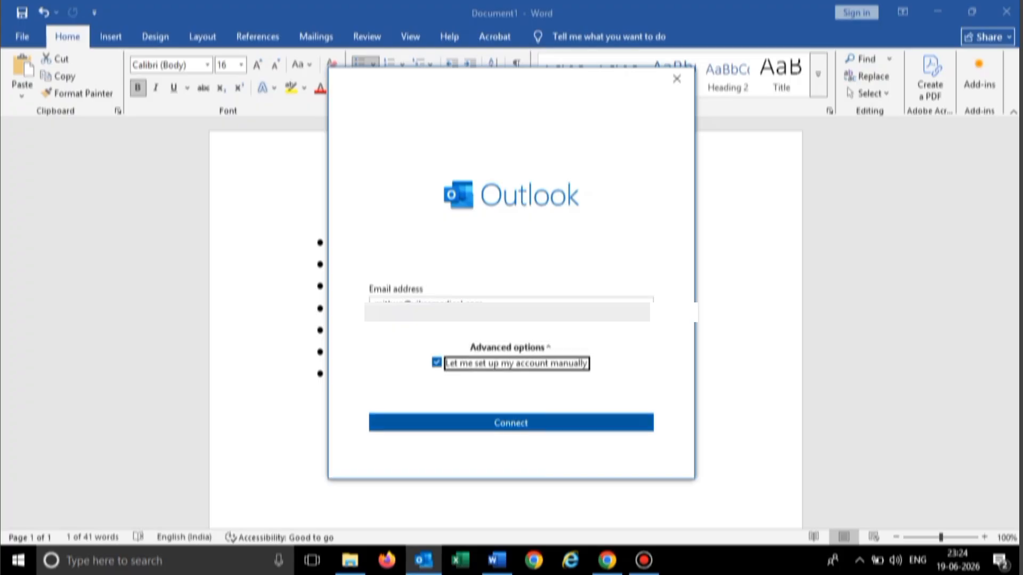
pyautogui.click(511, 422)
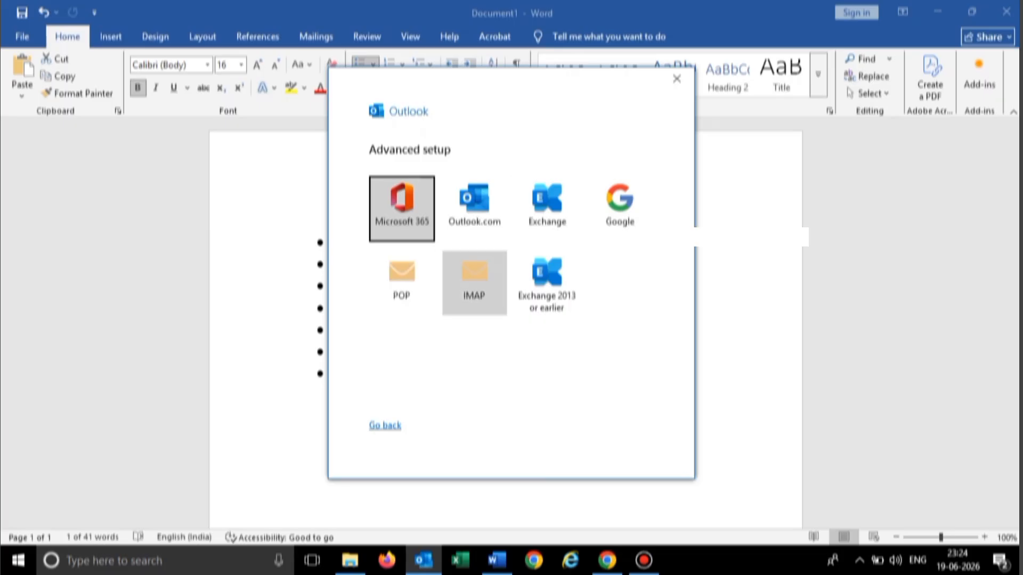
# - Choose IMAP, then sign in to Google with the account email and password
pyautogui.click(474, 282)
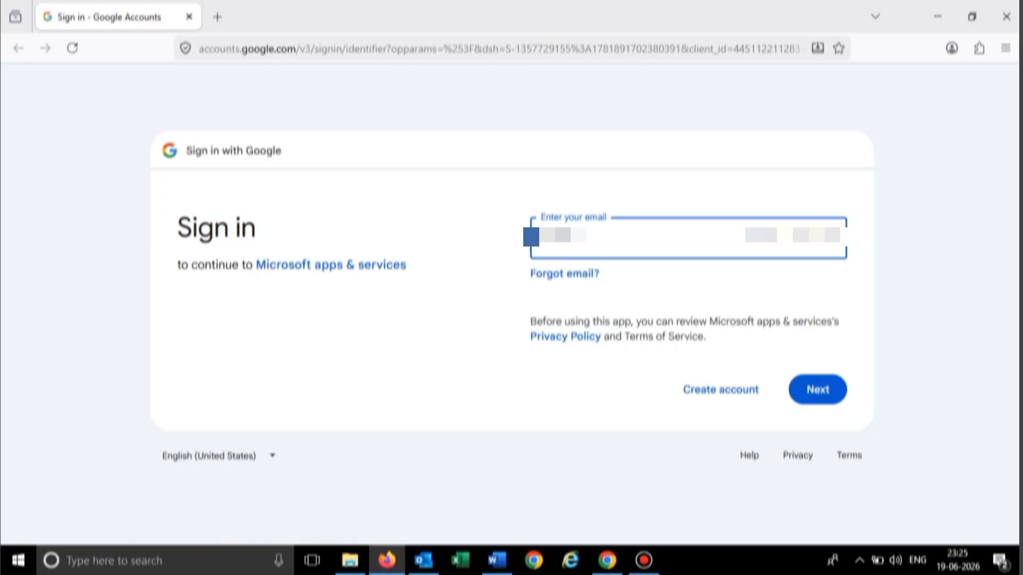
pyautogui.click(818, 390)
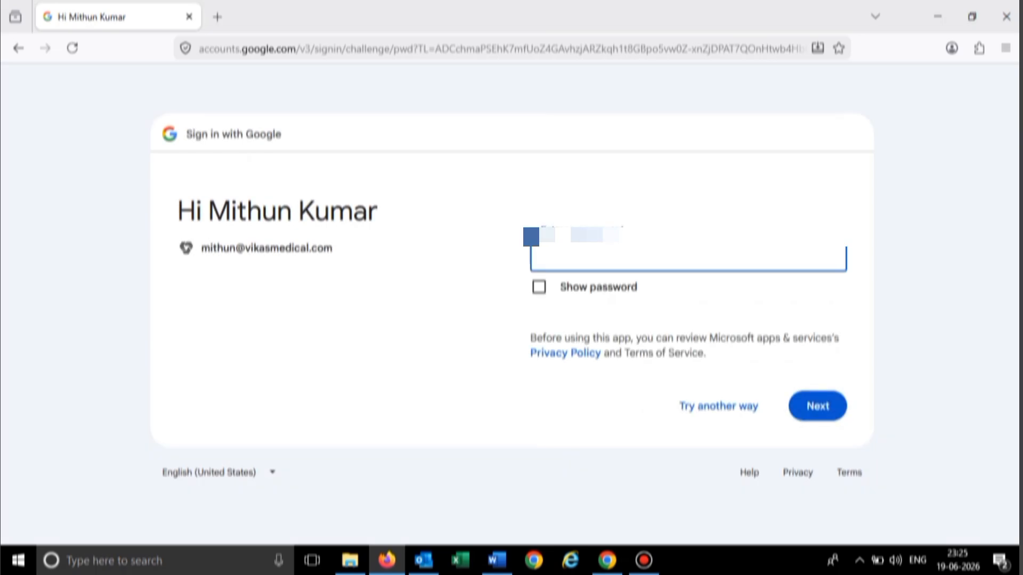
pyautogui.write('*********')
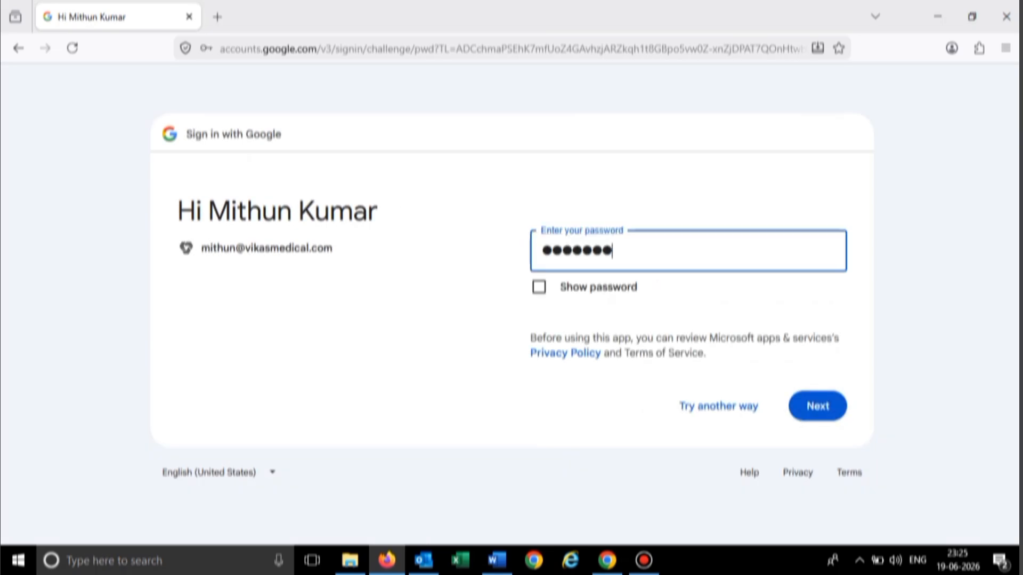
pyautogui.write('**')
pyautogui.press('Return')
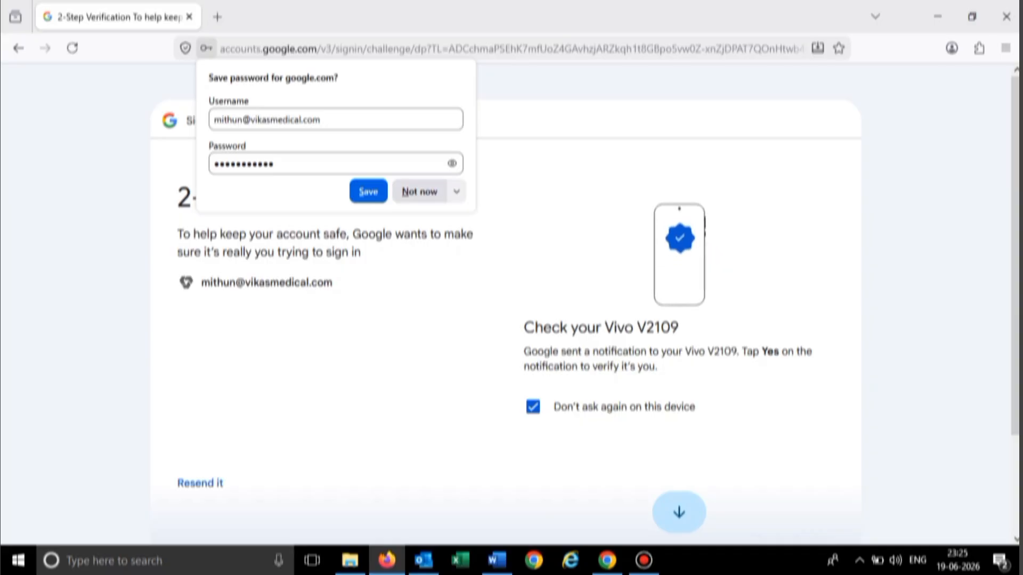
# - Skip saving the password and have a verification code texted to the phone
pyautogui.click(419, 192)
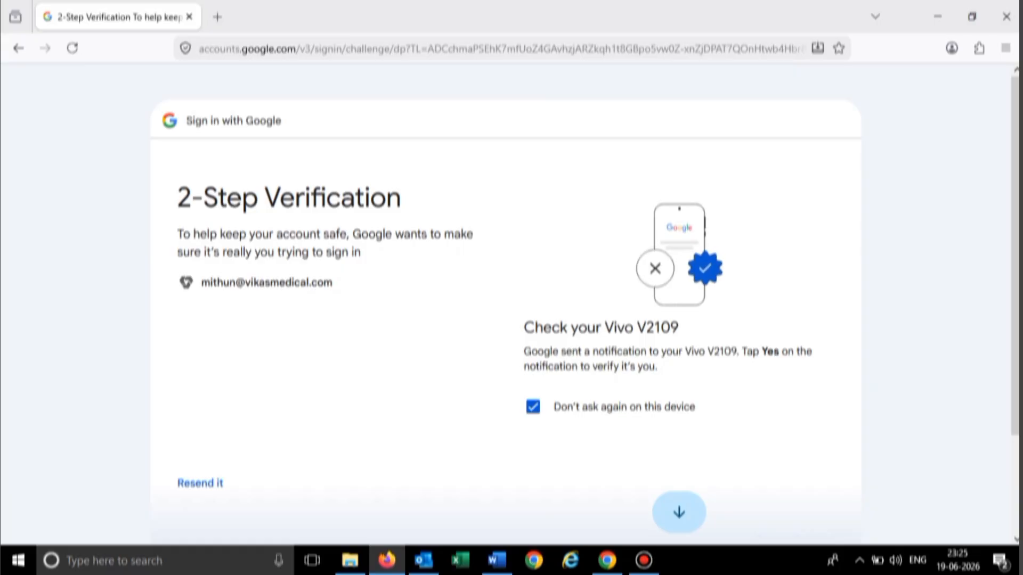
pyautogui.scroll(-3, 506, 299)
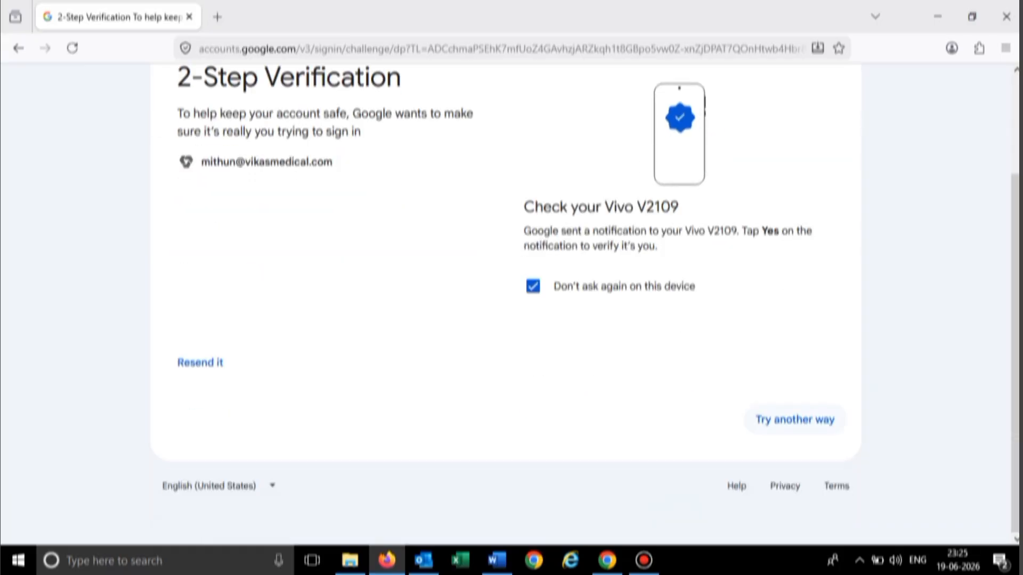
pyautogui.click(795, 419)
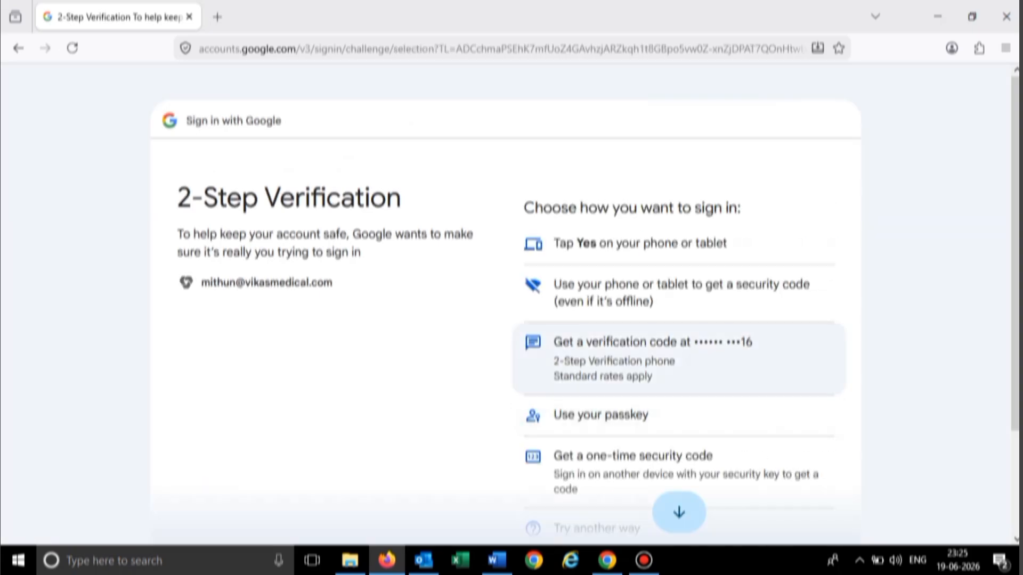
pyautogui.click(653, 351)
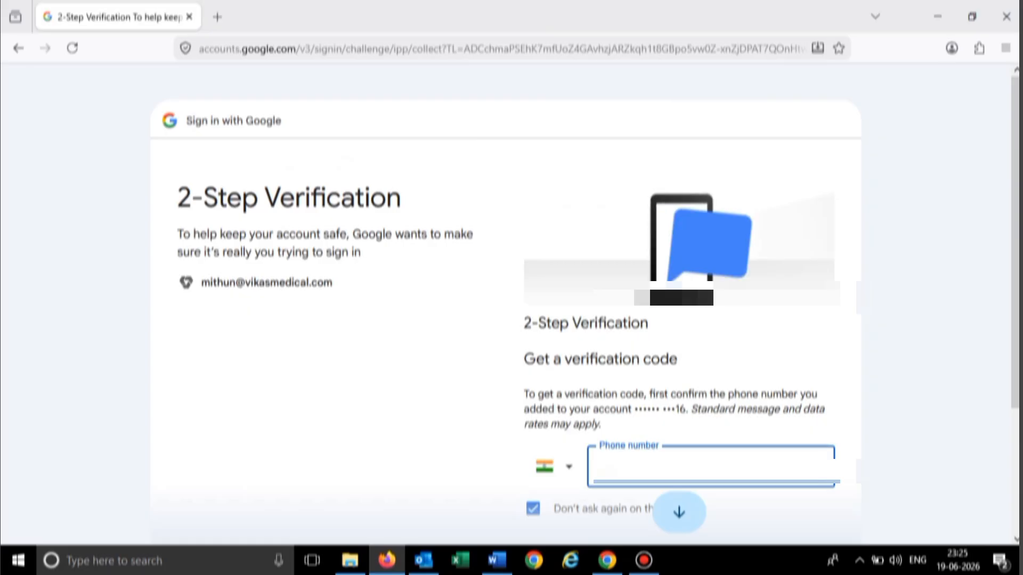
pyautogui.write('••')
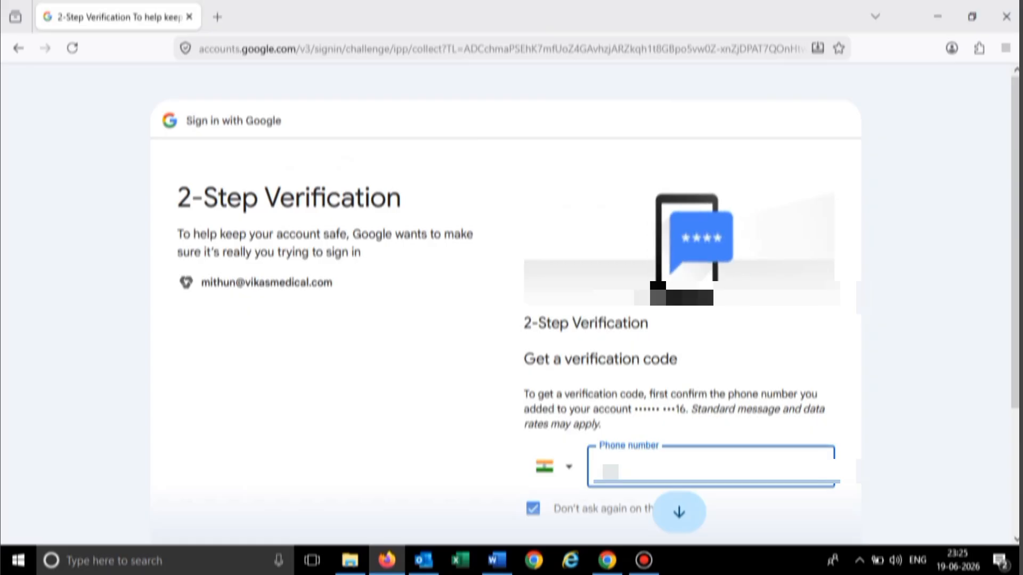
pyautogui.write('••')
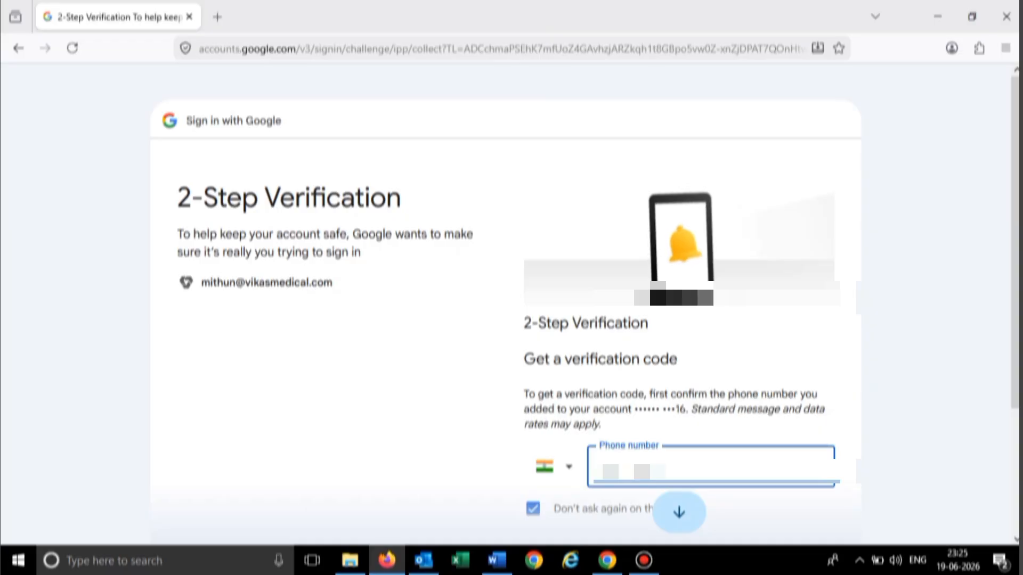
pyautogui.scroll(-3, 679, 341)
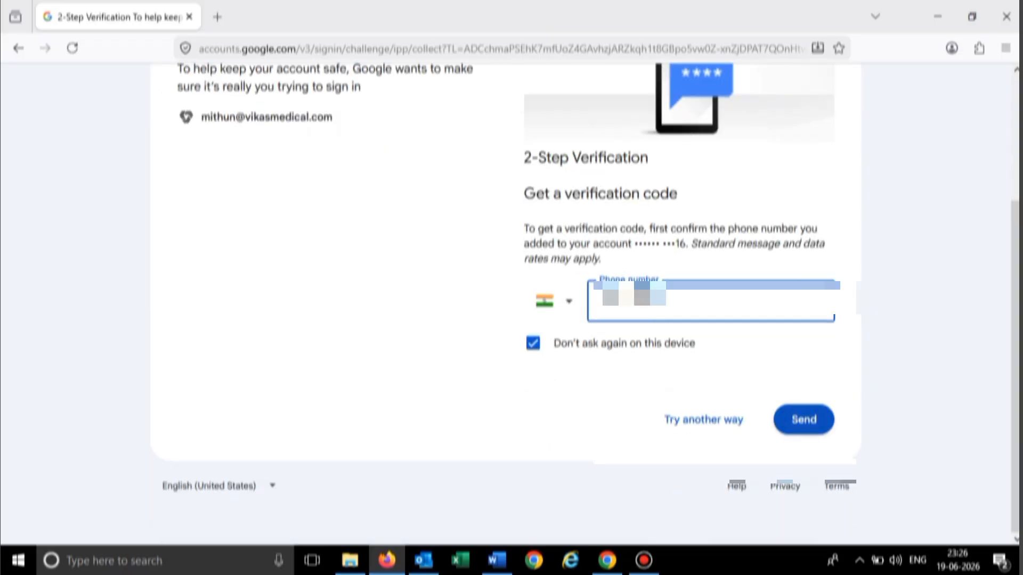
pyautogui.click(804, 420)
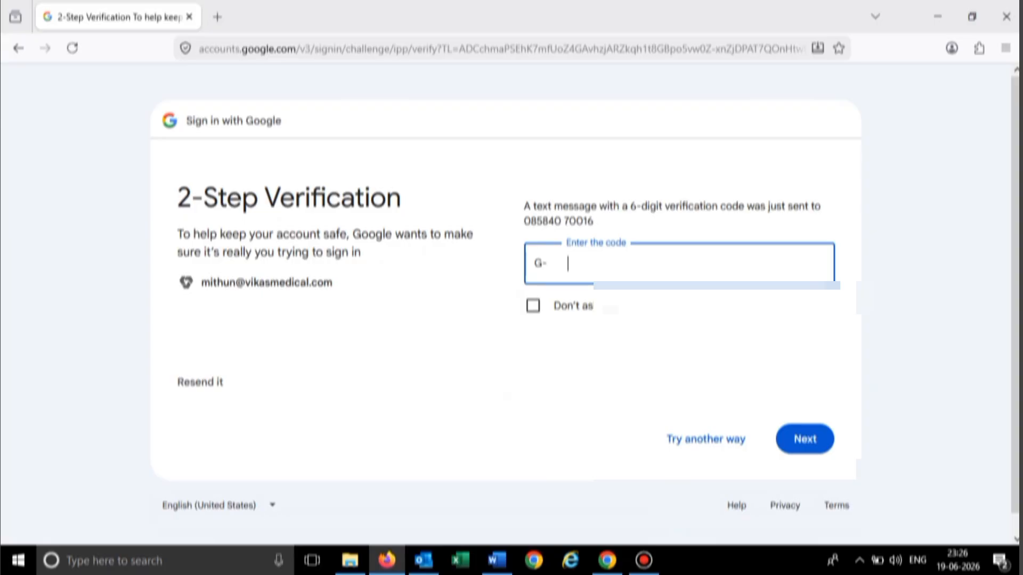
# - Enter the texted verification code and allow Microsoft apps access to the Google account
pyautogui.press('Return')
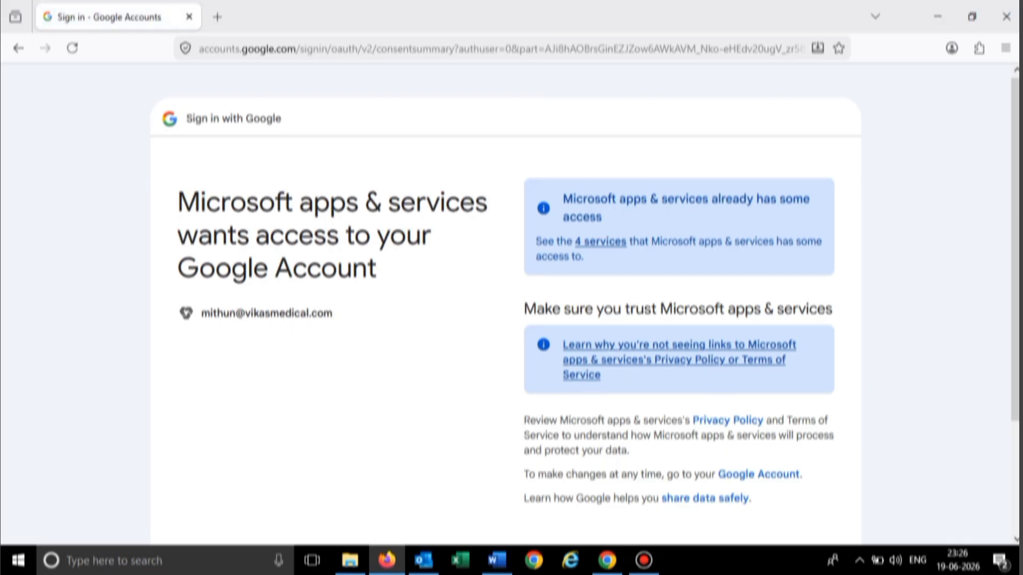
pyautogui.scroll(-3, 505, 304)
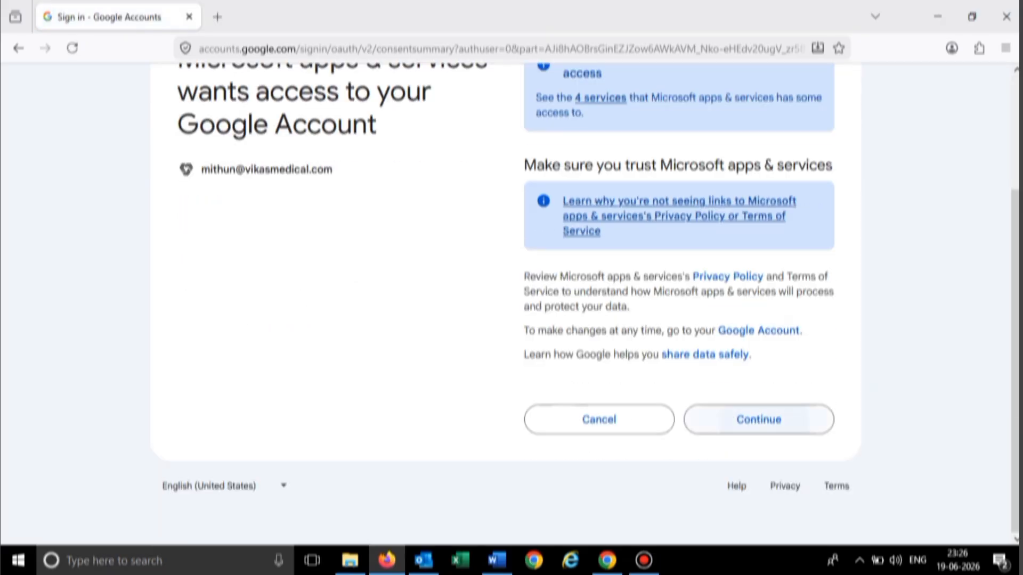
pyautogui.click(759, 420)
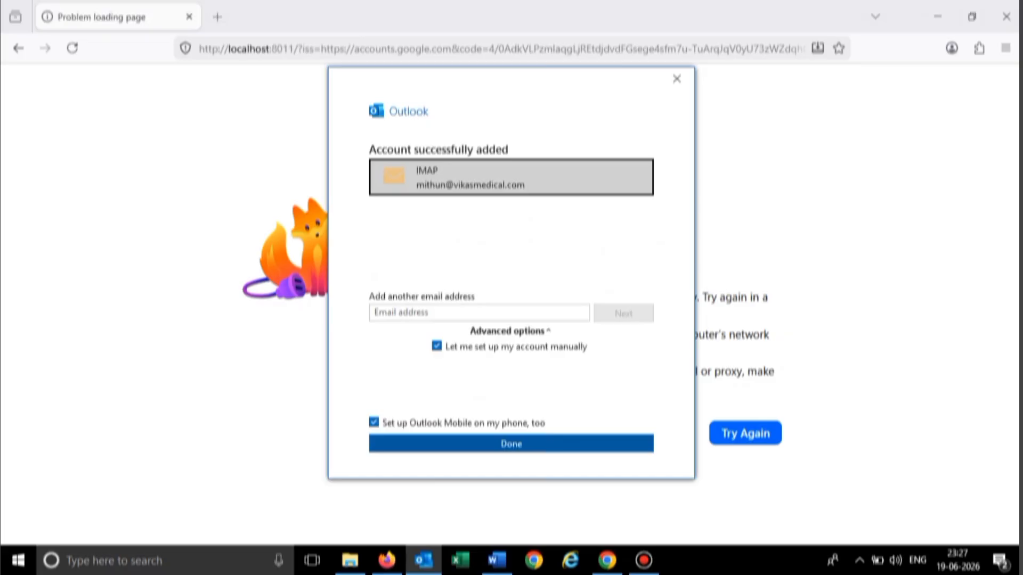
# - Finish adding the account, then set its .ost data file as the default in Account Settings
pyautogui.press('Return')
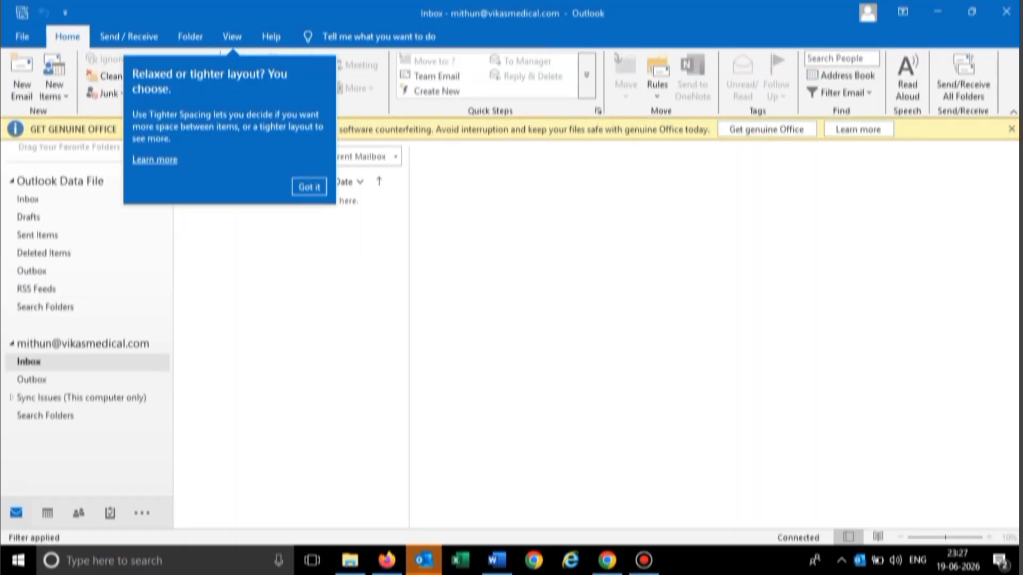
pyautogui.click(309, 187)
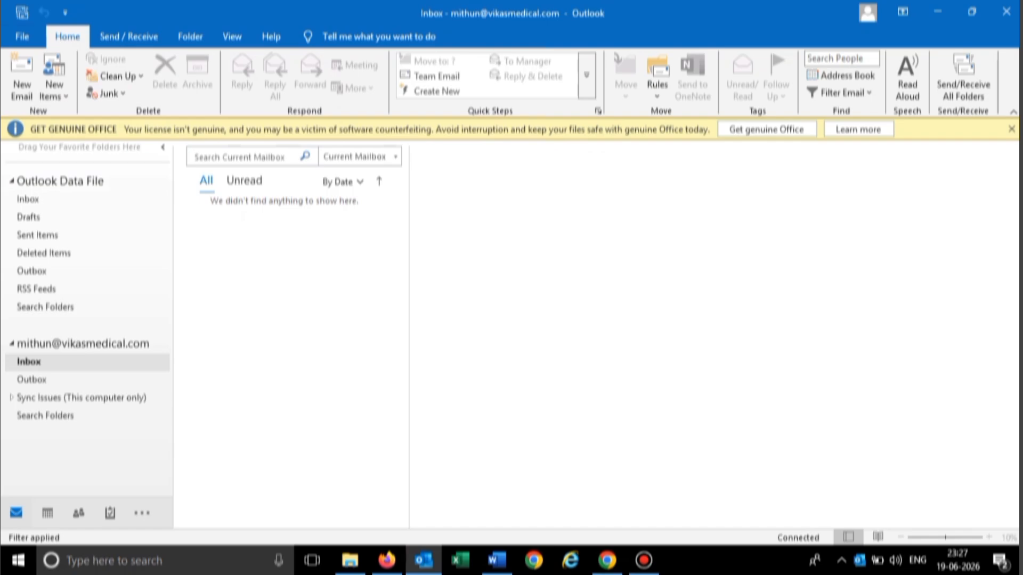
pyautogui.click(22, 36)
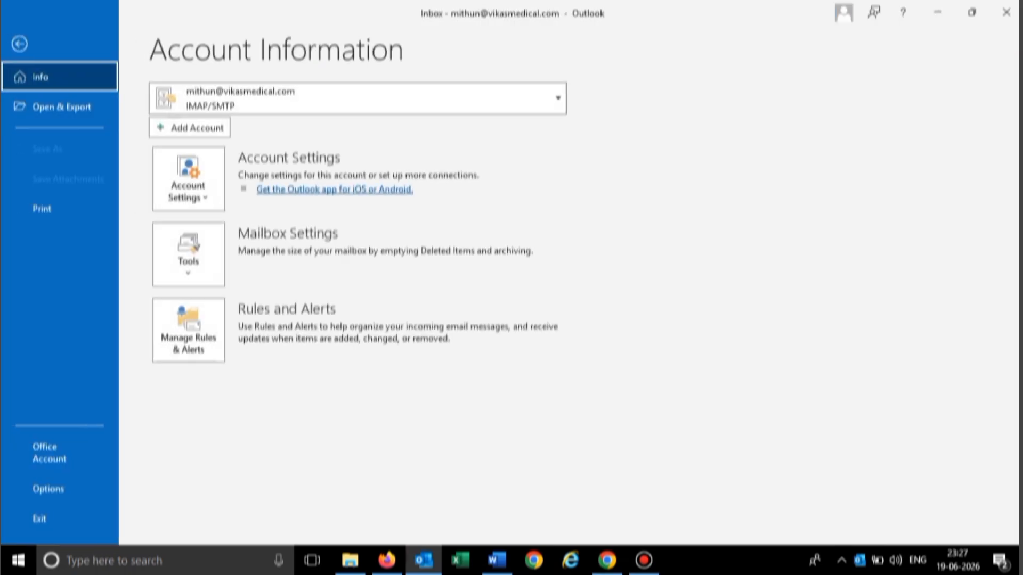
pyautogui.click(189, 178)
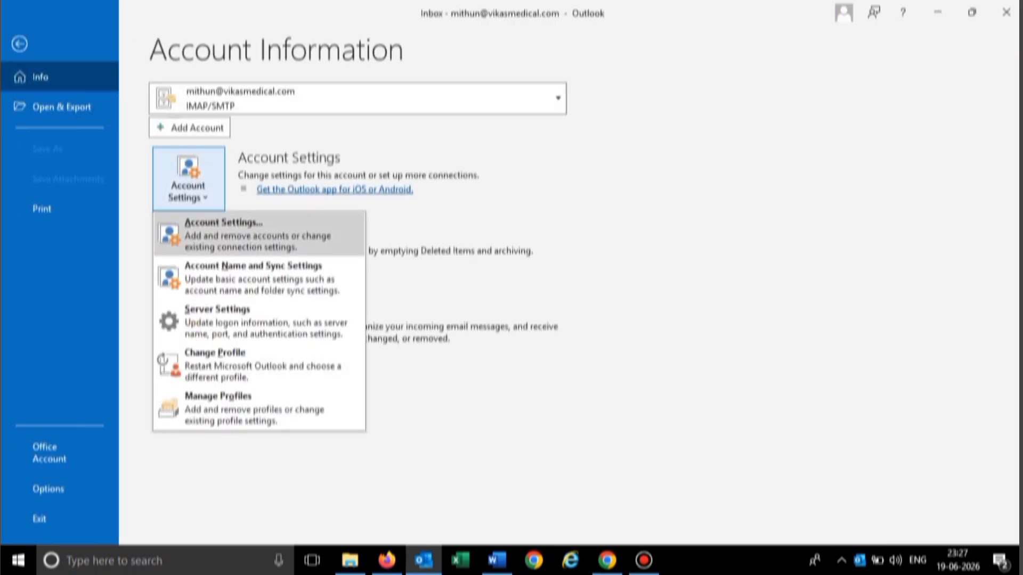
pyautogui.click(218, 224)
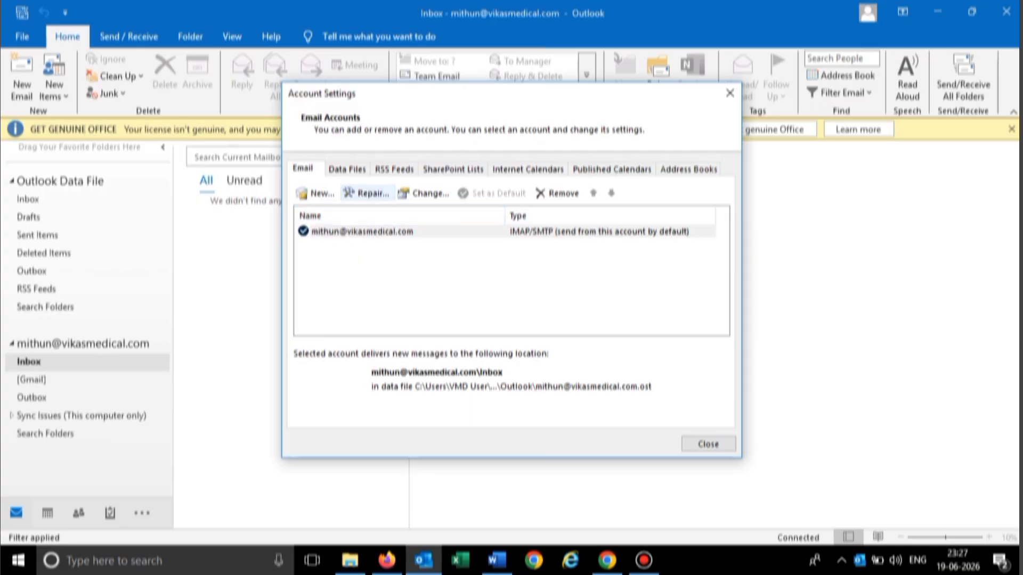
pyautogui.click(347, 168)
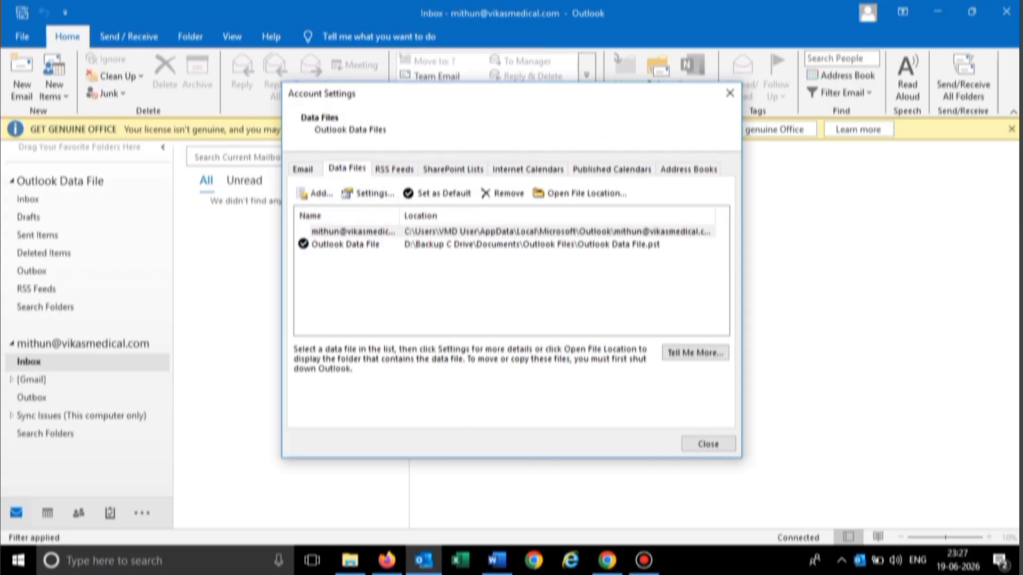
pyautogui.click(354, 232)
pyautogui.click(438, 193)
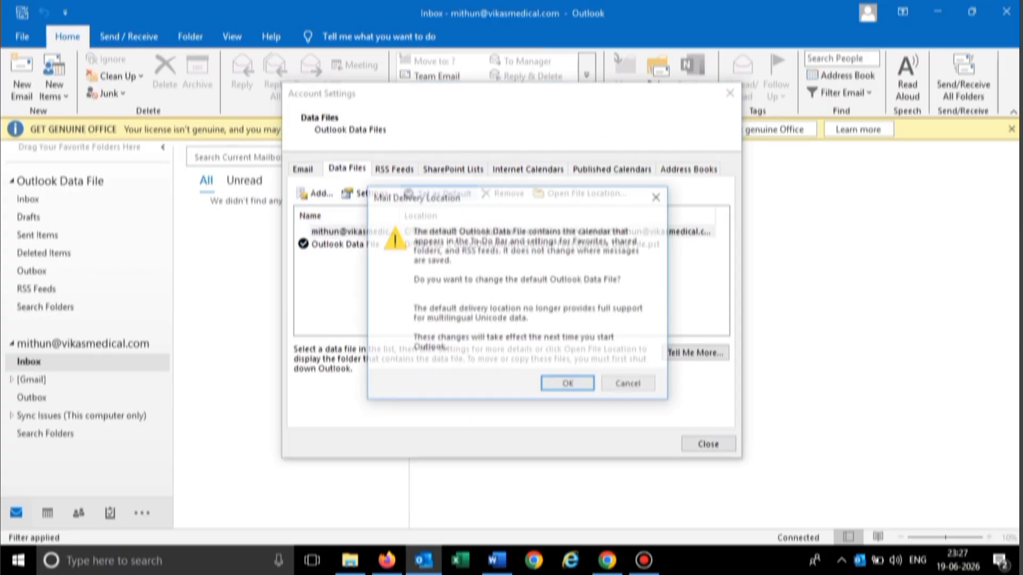
pyautogui.press('Return')
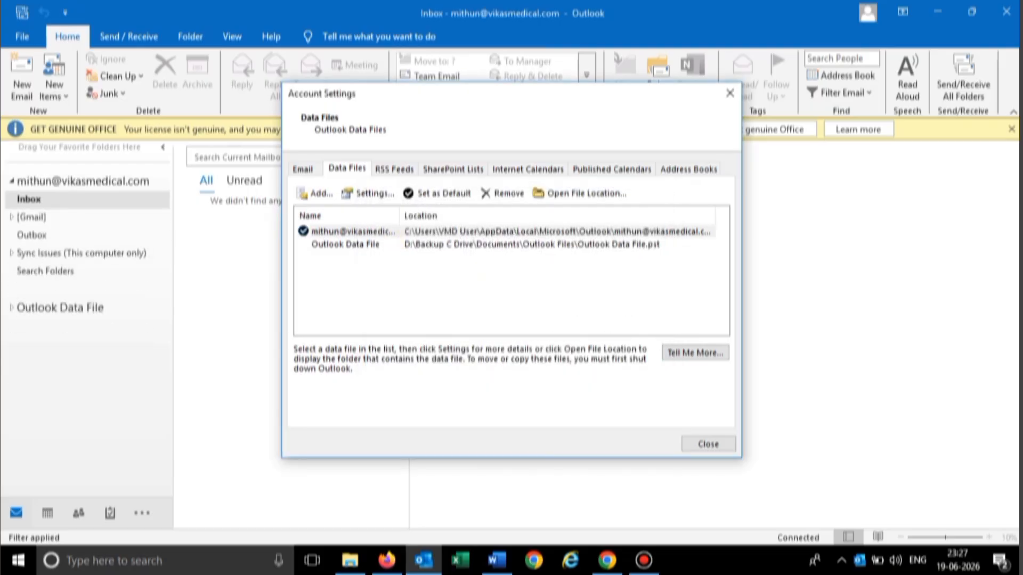
pyautogui.click(708, 444)
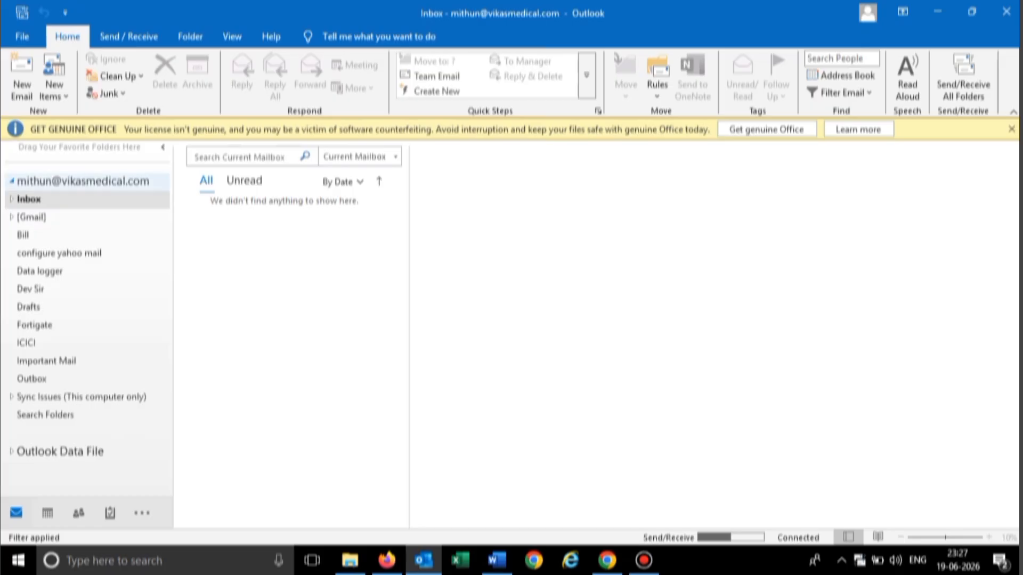
# - Expand the Inbox subfolders and dismiss the Get Genuine Office warning
pyautogui.click(11, 199)
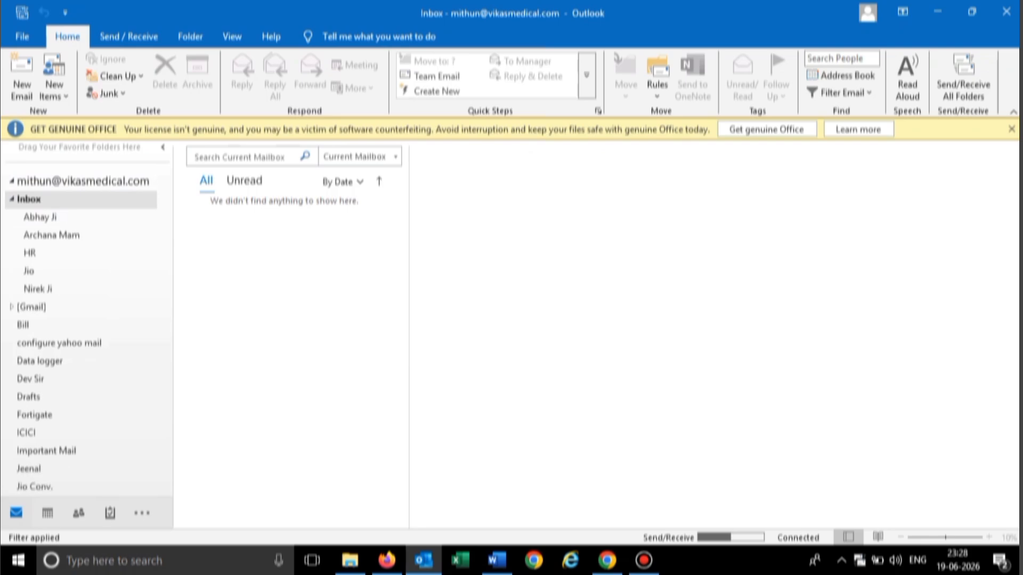
pyautogui.click(1012, 129)
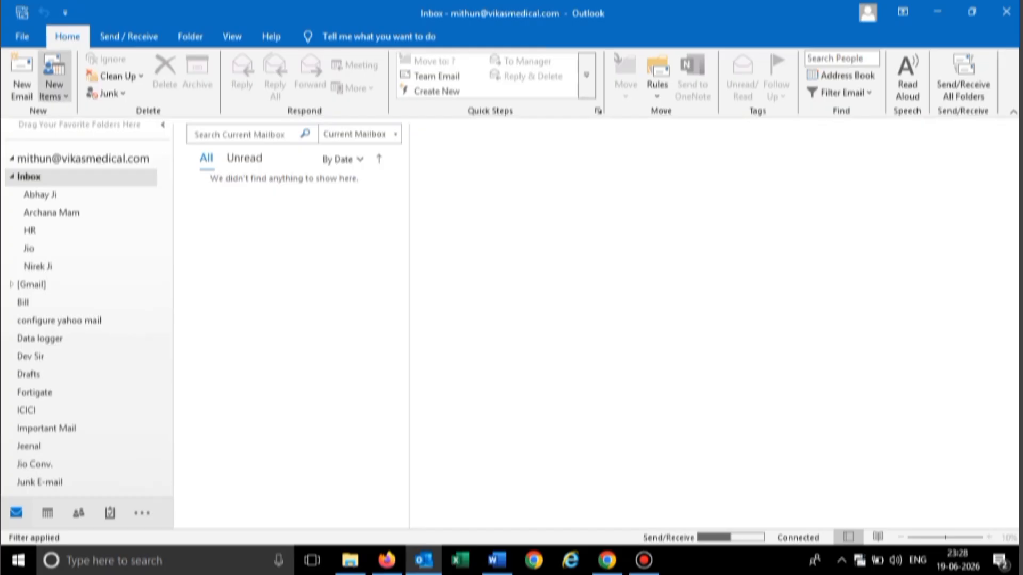
pyautogui.click(21, 36)
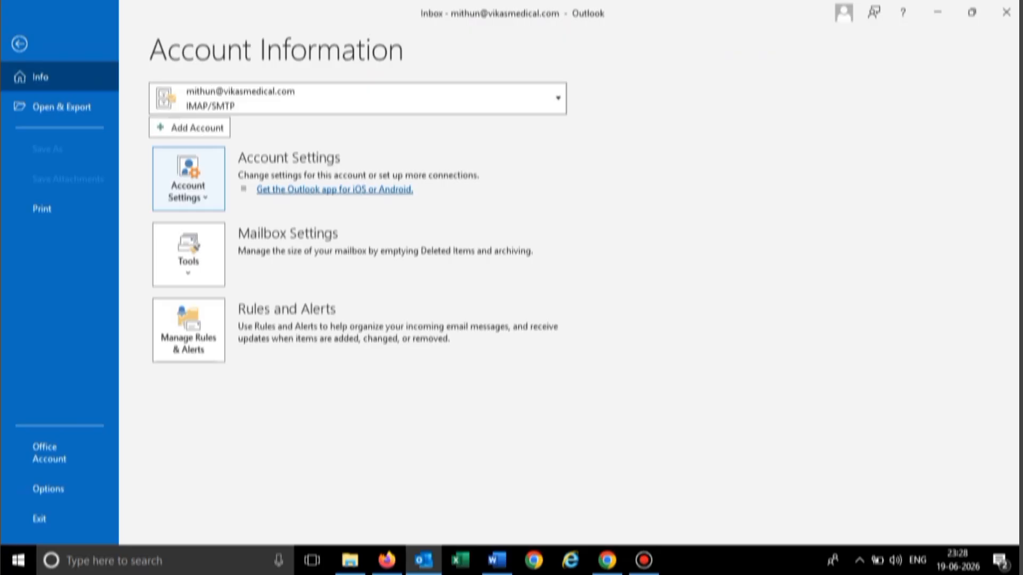
pyautogui.click(188, 182)
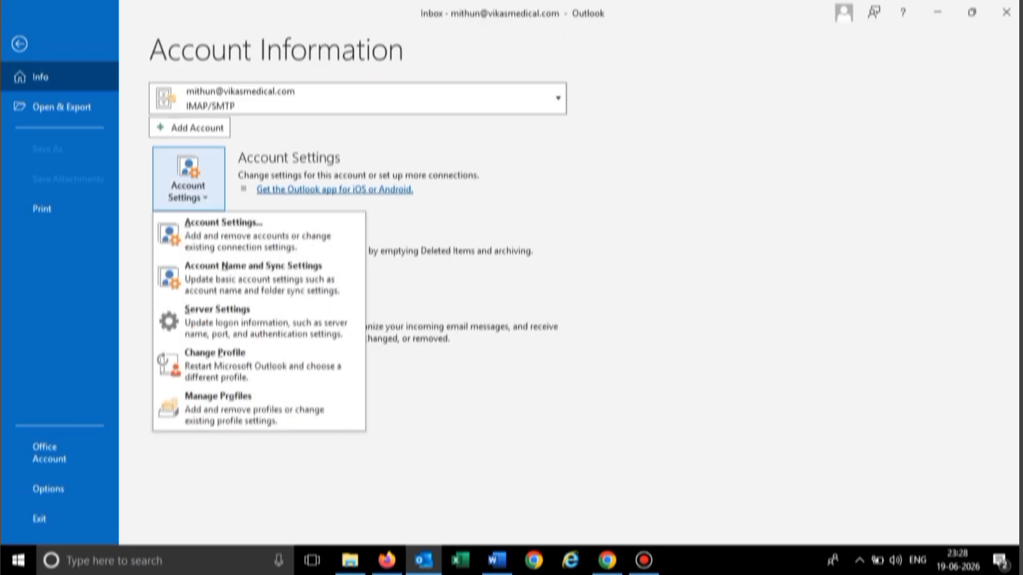
pyautogui.click(223, 234)
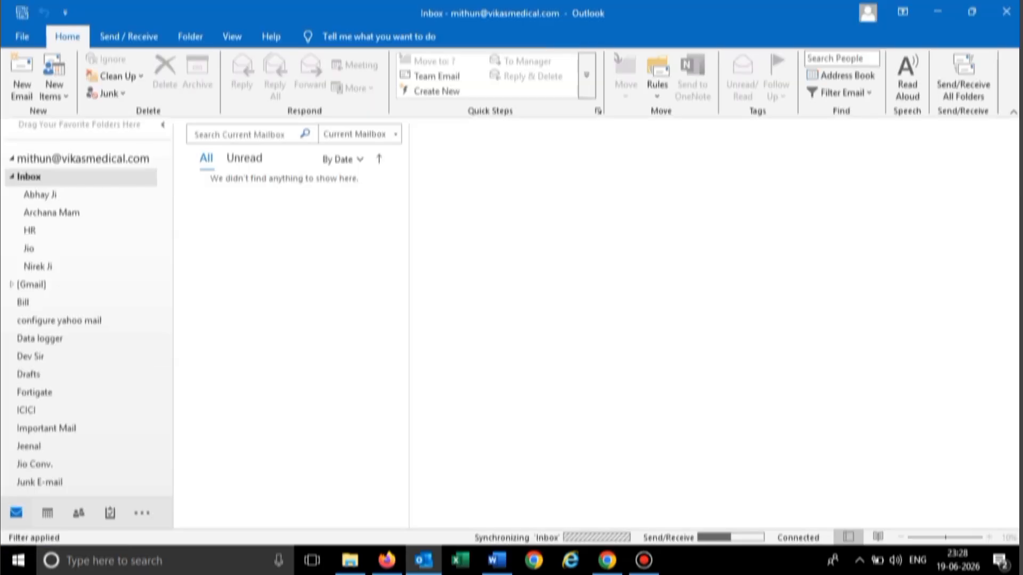
# - Change the IMAP account's 'Your name' field to the user's full name and save
pyautogui.doubleClick(506, 232)
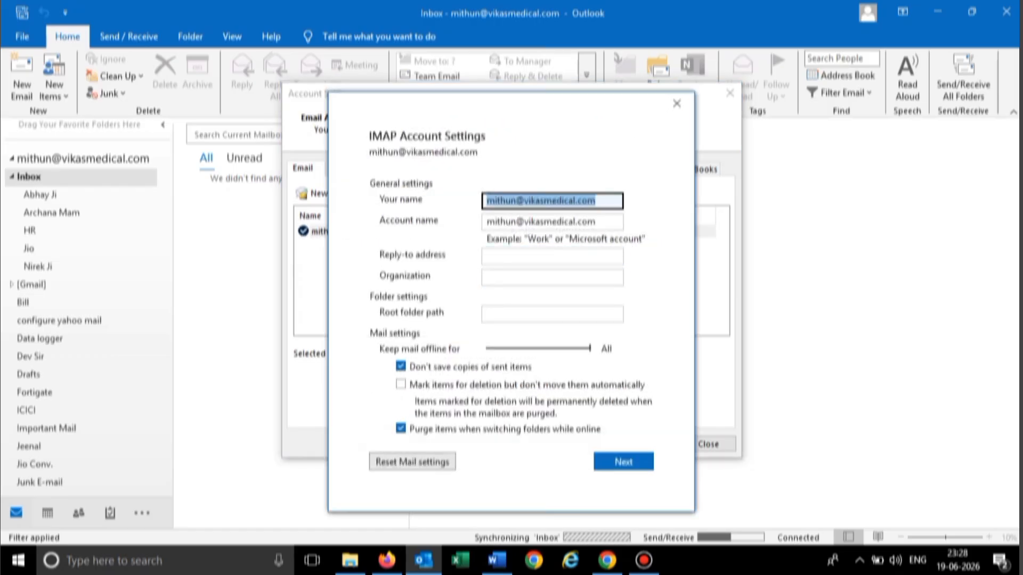
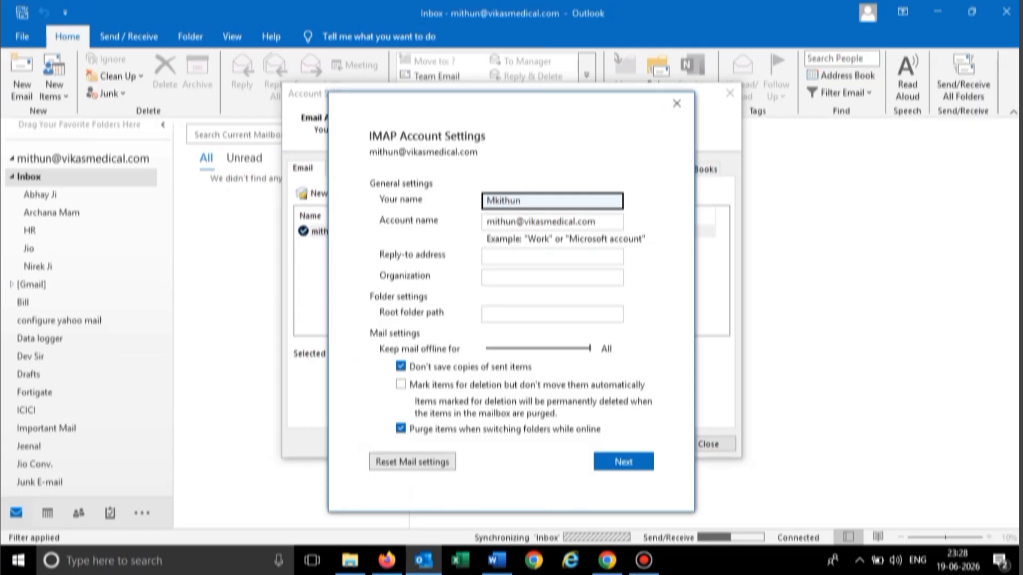
pyautogui.click(624, 462)
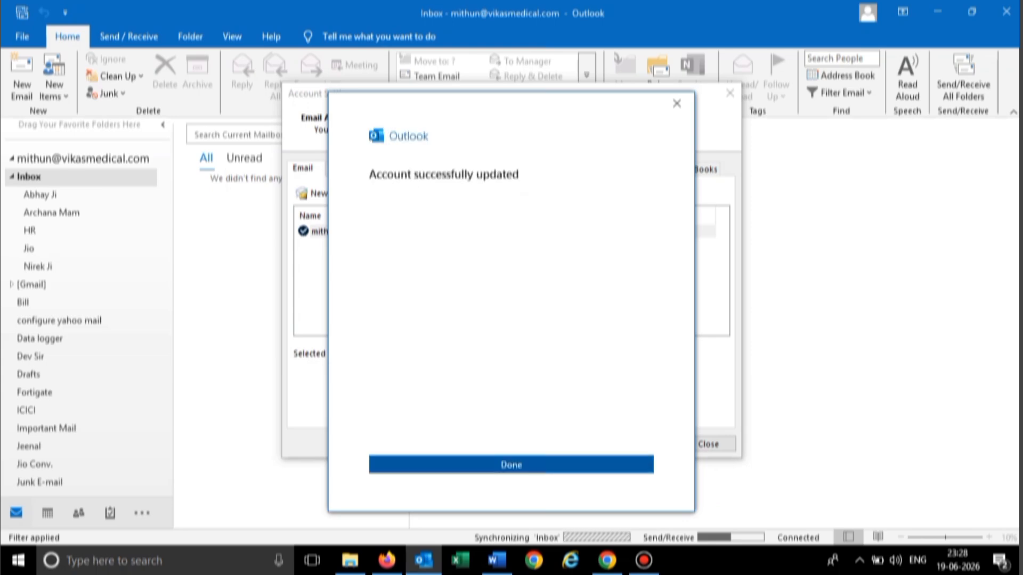
pyautogui.click(624, 463)
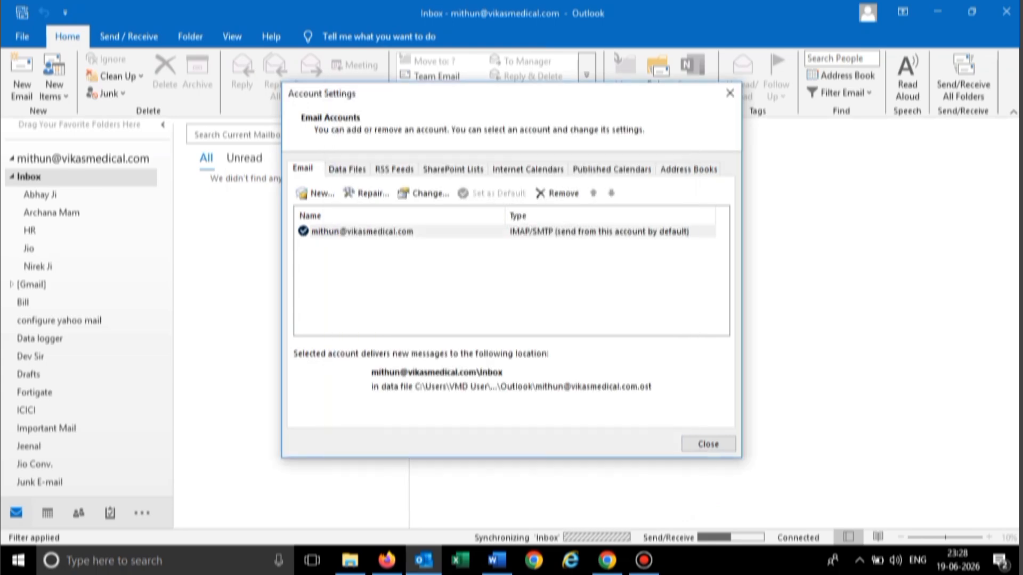
pyautogui.click(708, 444)
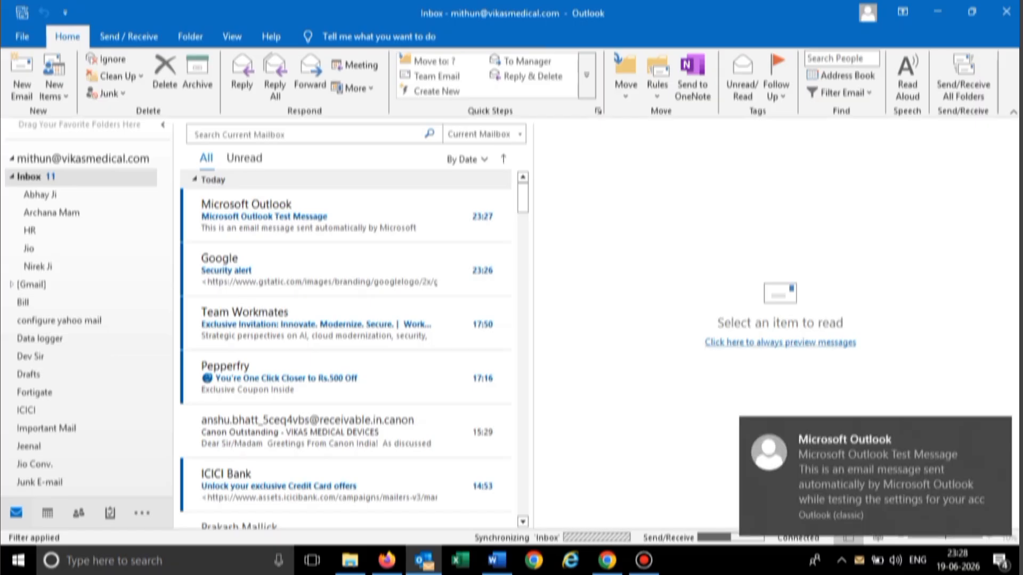
# - Show the Account Settings dropdown on Outlook's File > Account Information page
pyautogui.click(22, 37)
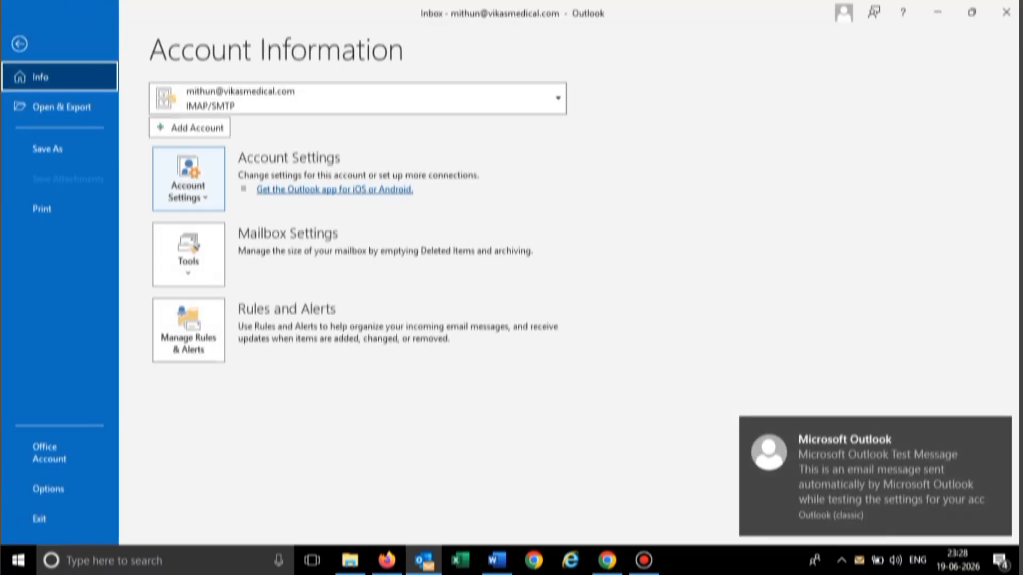
pyautogui.click(188, 182)
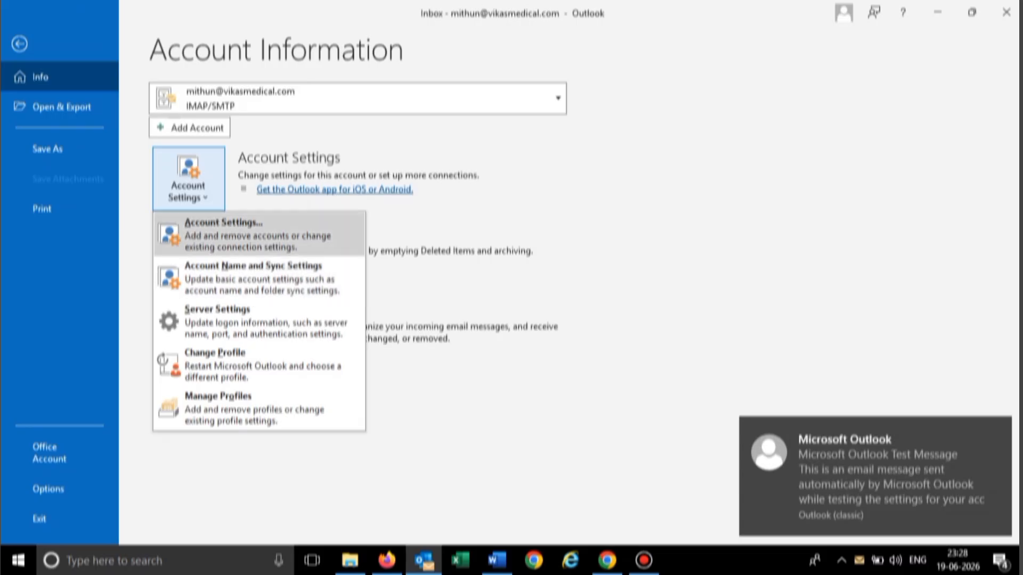
# - Remove the IMAP email account, leaving only Outlook Data File
pyautogui.click(224, 230)
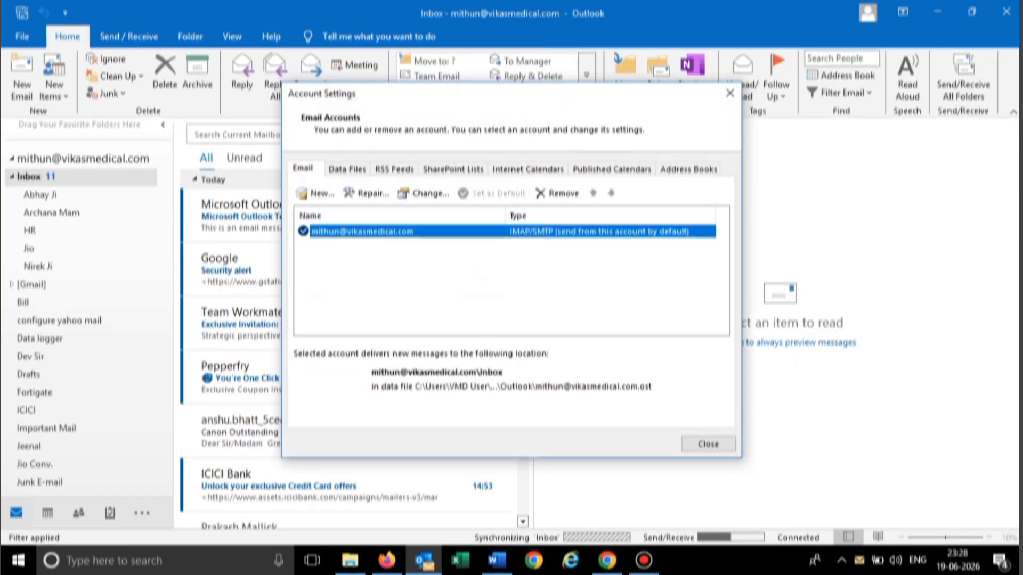
pyautogui.click(557, 193)
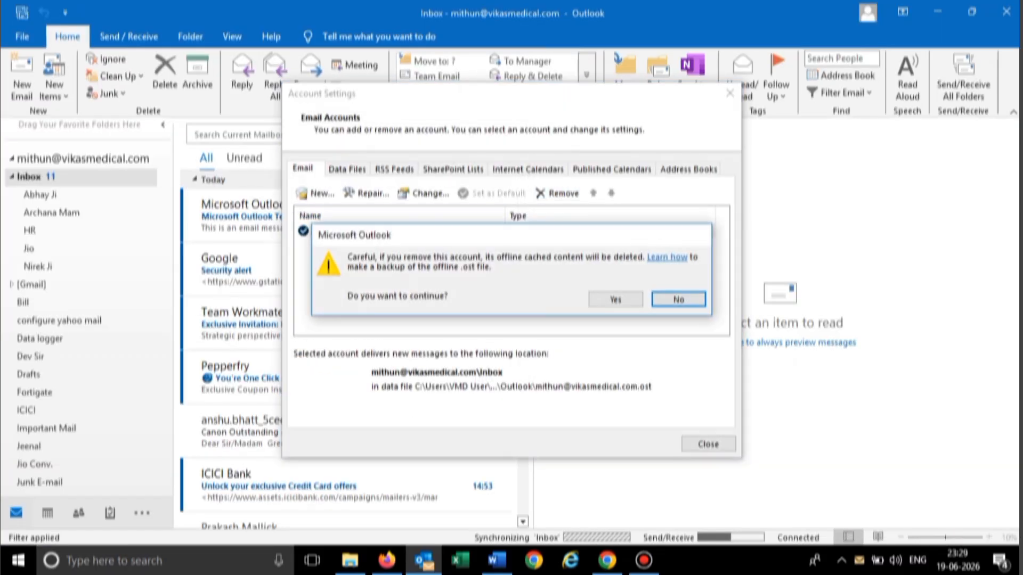
pyautogui.click(615, 299)
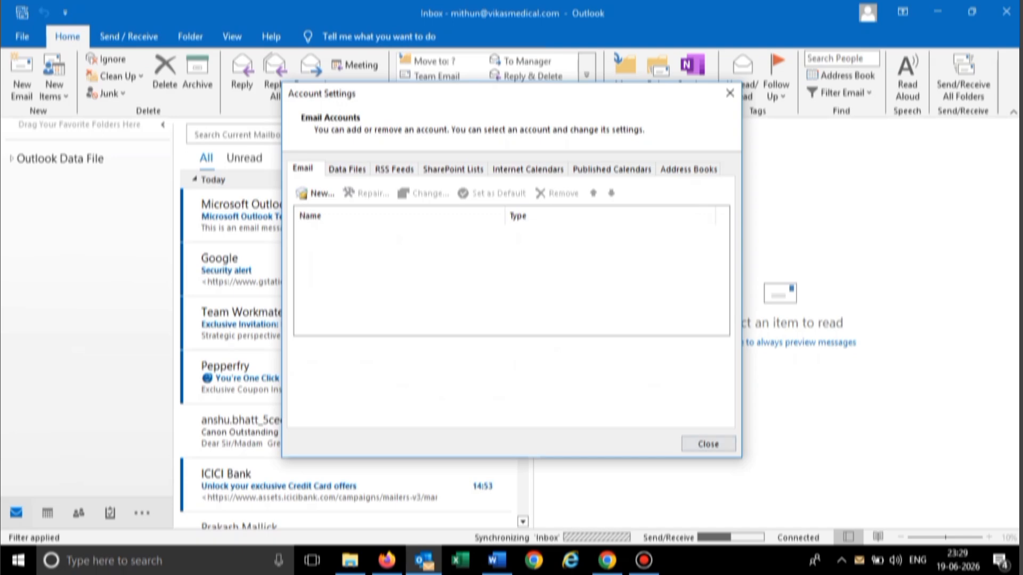
pyautogui.click(708, 444)
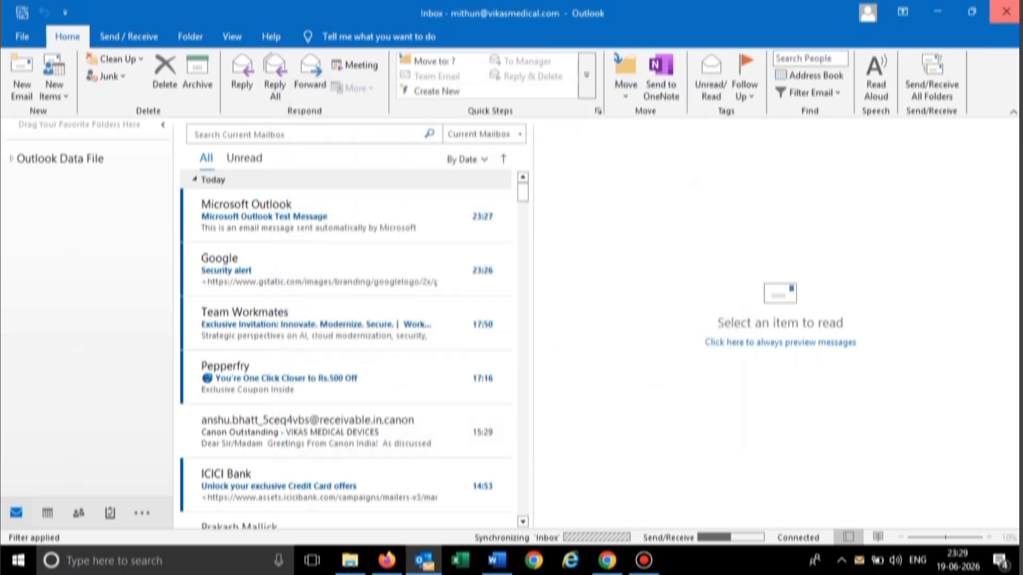
# - Quit Outlook, minimize Firefox and Chrome, and close the failed localhost tab
pyautogui.click(1006, 11)
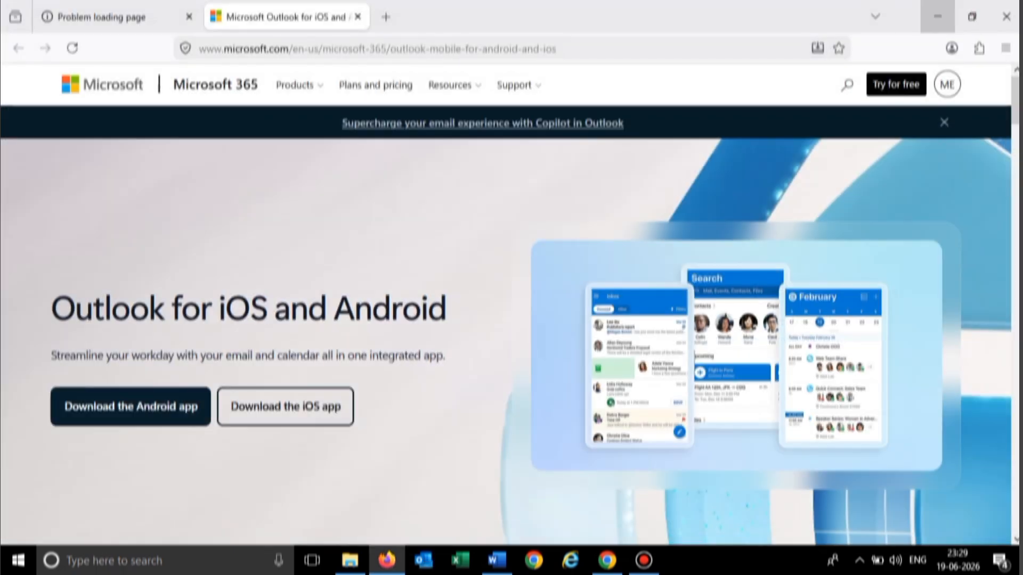
pyautogui.click(938, 16)
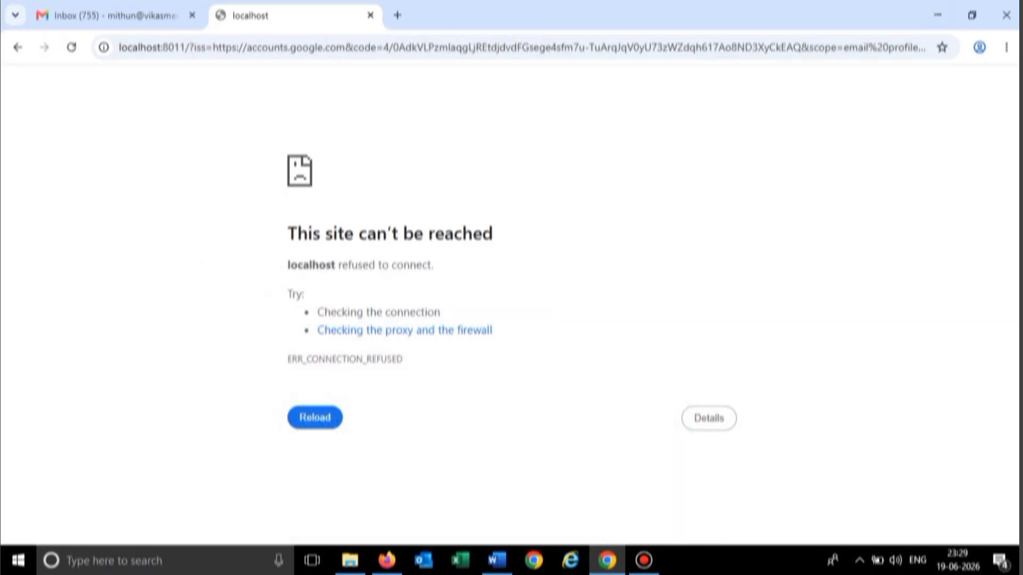
pyautogui.click(370, 15)
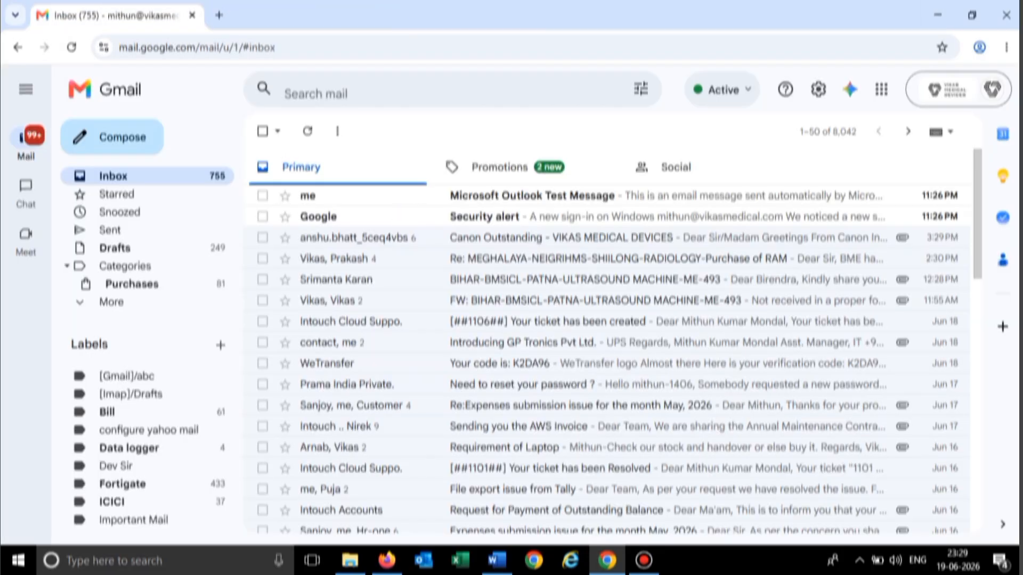
pyautogui.click(938, 15)
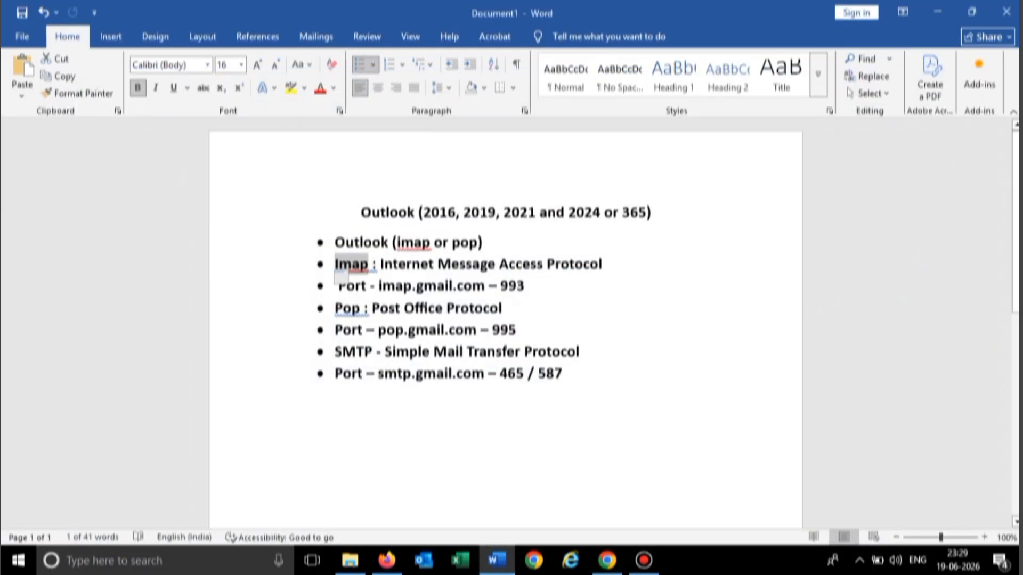
# - Point out the pop.gmail.com port 995 line in Word, then return to the Gmail inbox
pyautogui.click(518, 331)
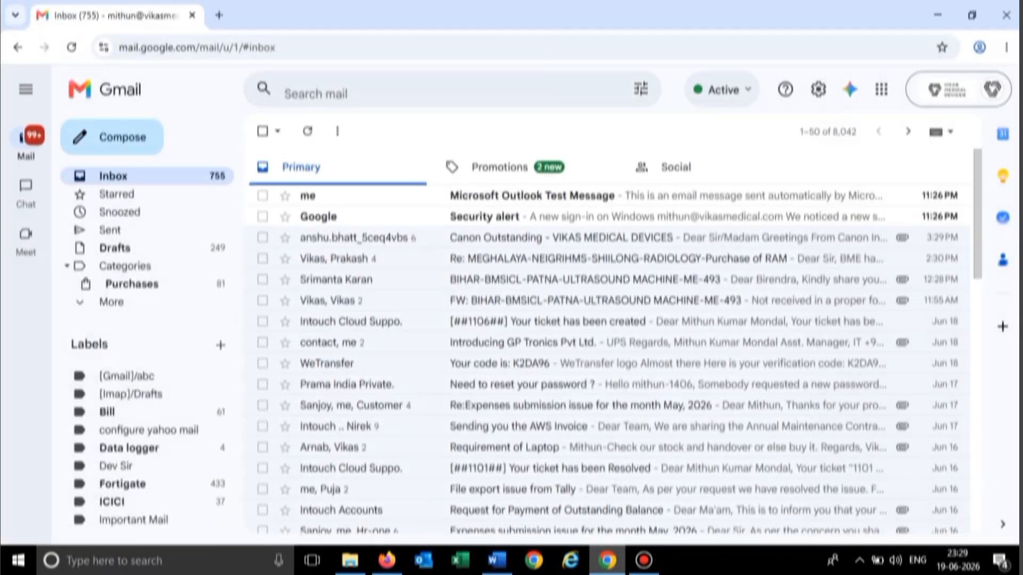
pyautogui.click(607, 560)
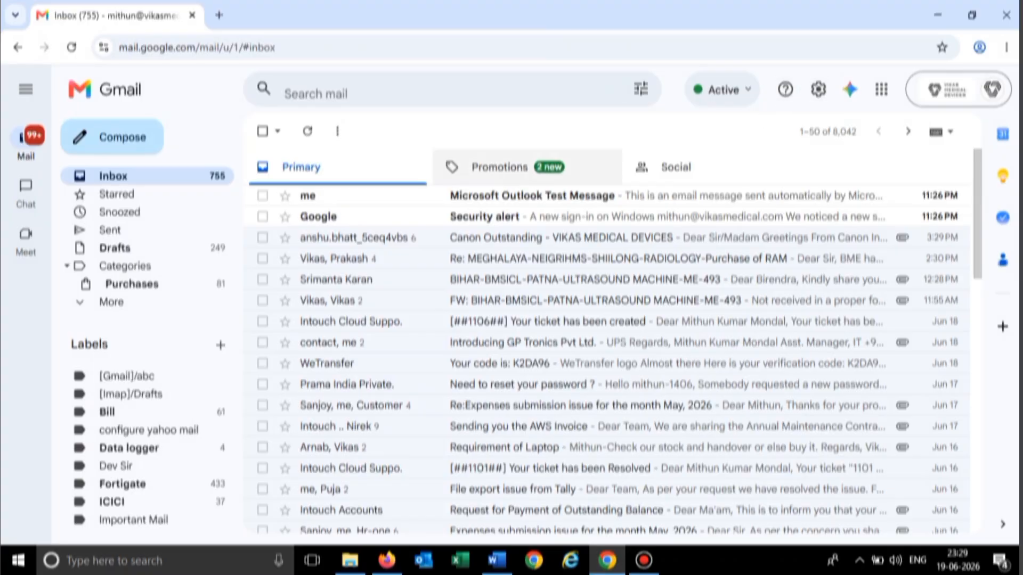
# - Open Gmail's Forwarding and POP/IMAP settings and highlight the current POP status
pyautogui.click(818, 89)
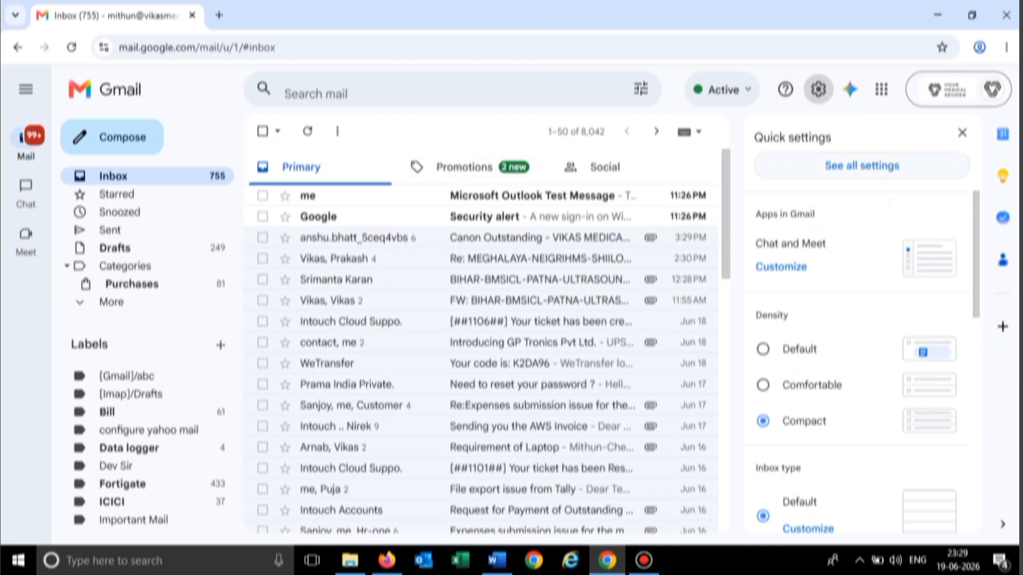
pyautogui.click(862, 165)
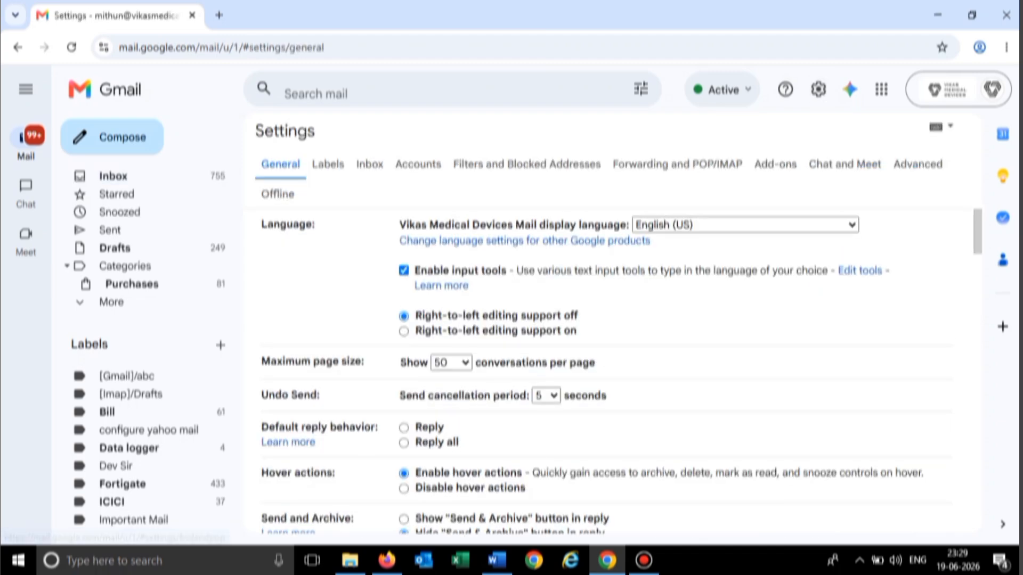
pyautogui.click(677, 164)
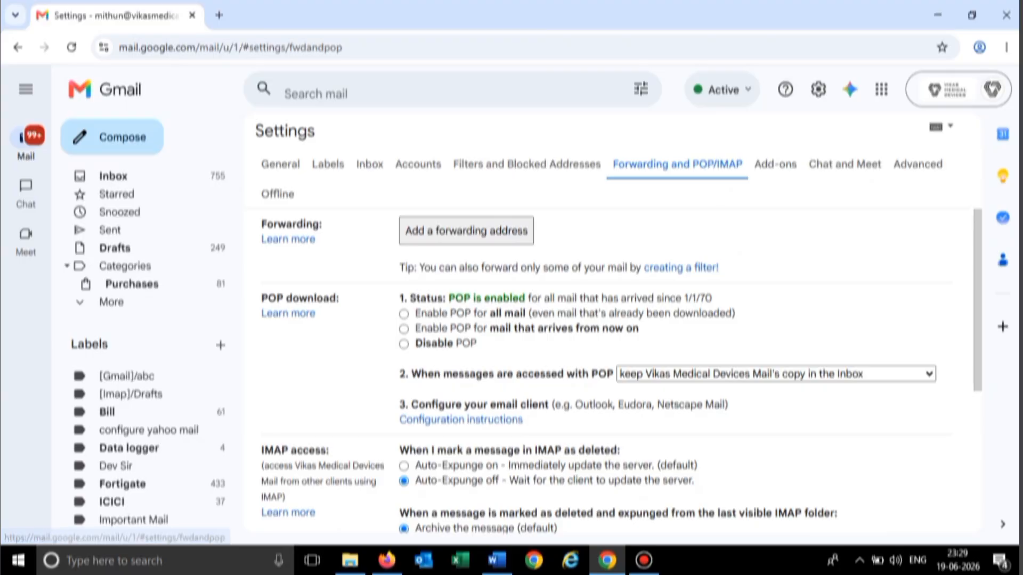
pyautogui.scroll(-5, 622, 371)
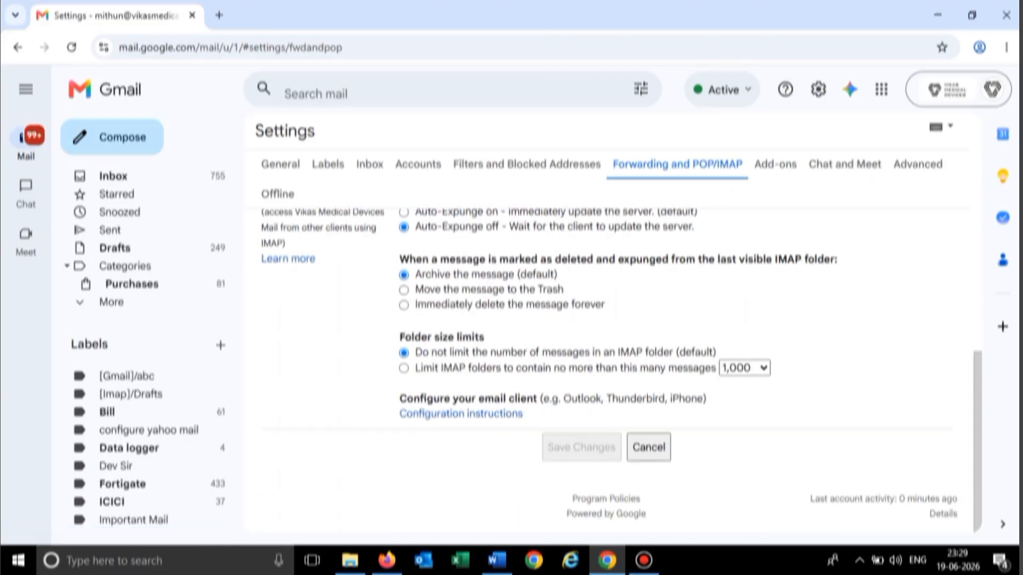
pyautogui.scroll(5, 621, 372)
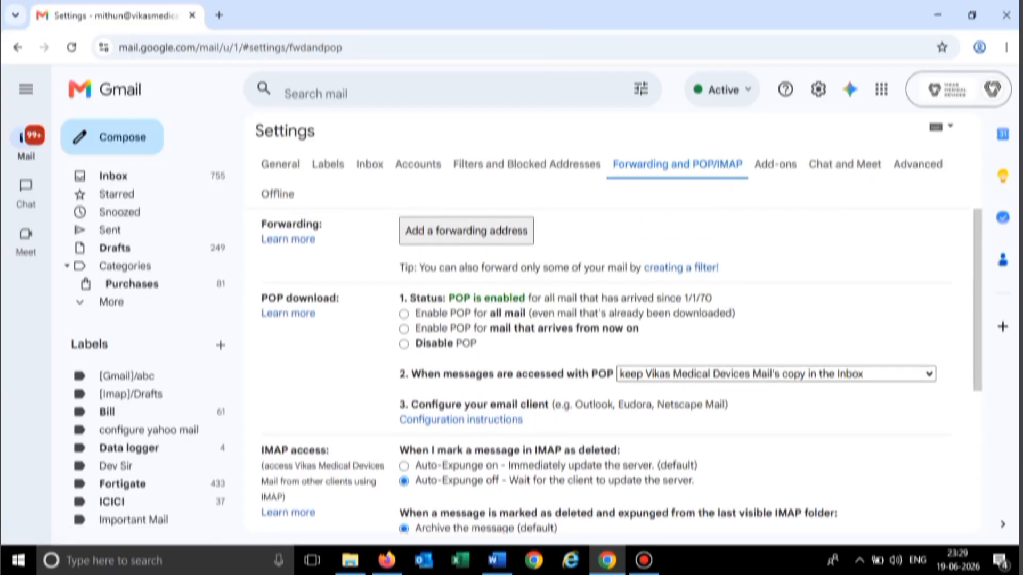
pyautogui.moveTo(474, 299); pyautogui.dragTo(620, 299)
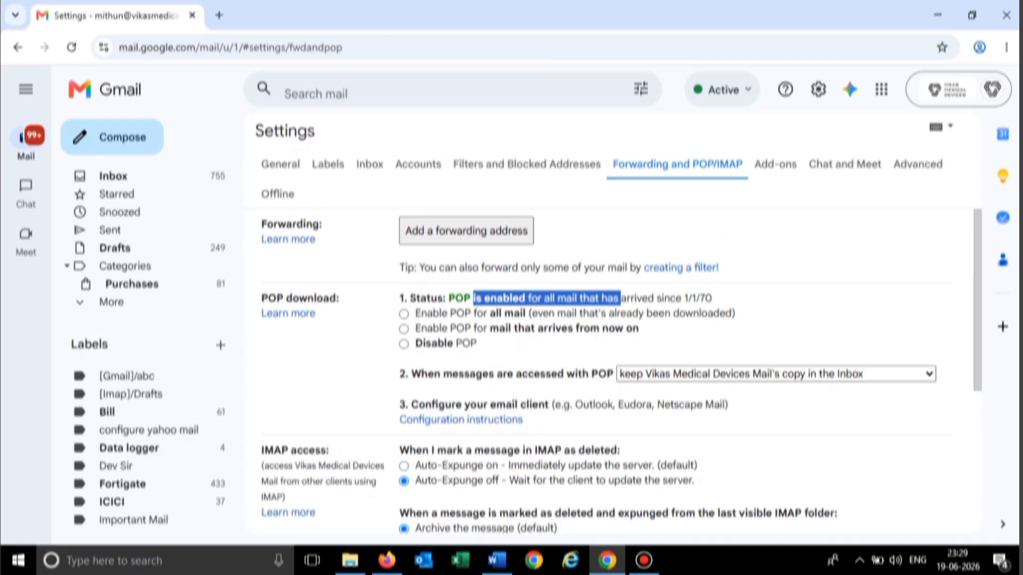
pyautogui.click(621, 299)
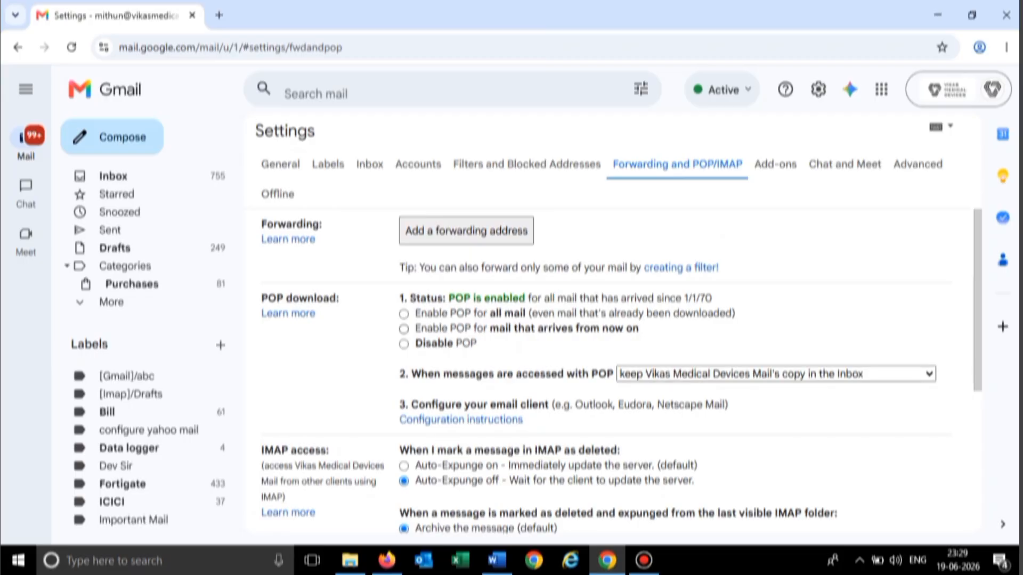
# - Enable POP for all mail, save changes, and bring Outlook back up
pyautogui.click(404, 315)
pyautogui.scroll(-5, 621, 371)
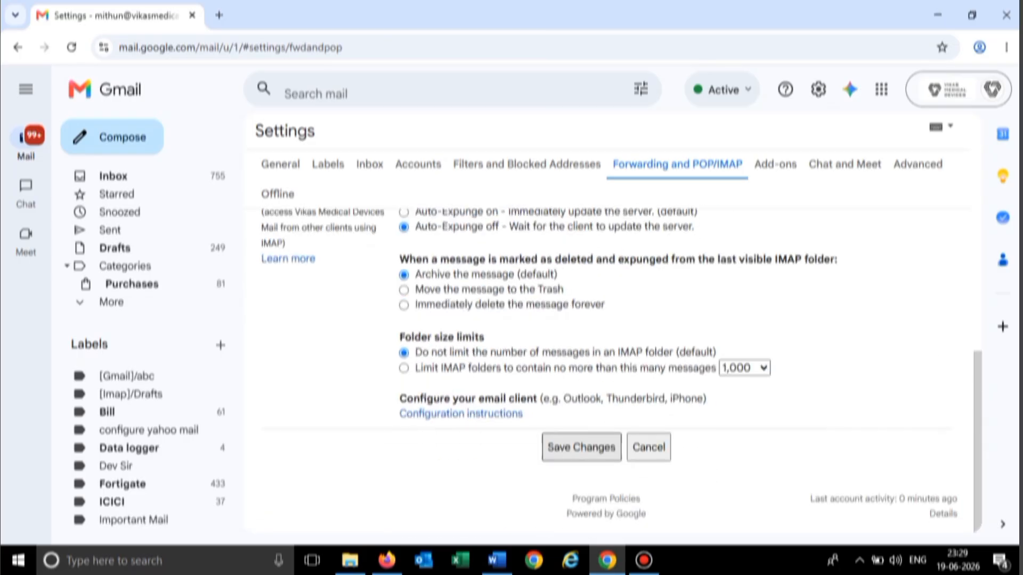
pyautogui.click(582, 447)
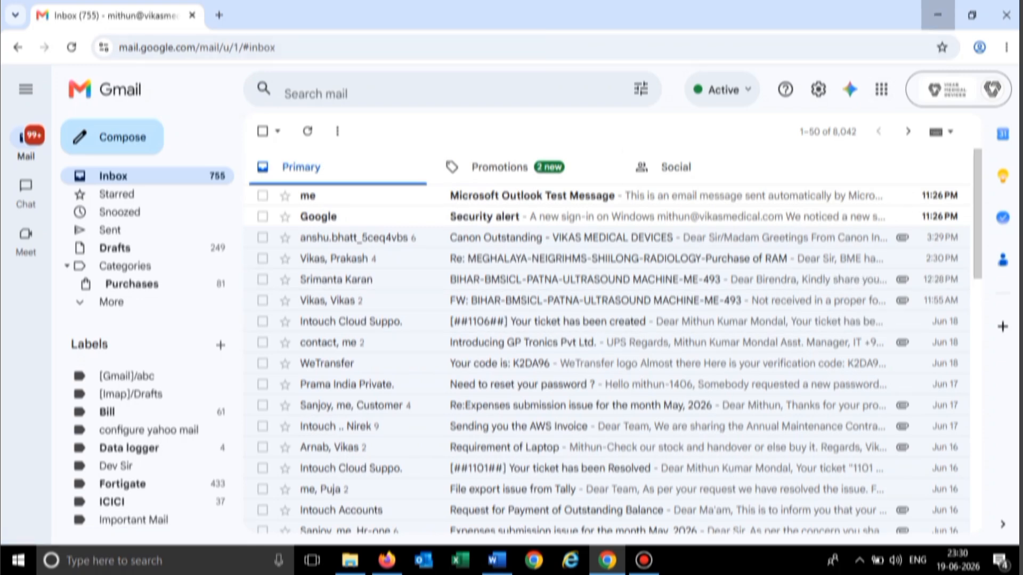
pyautogui.click(938, 15)
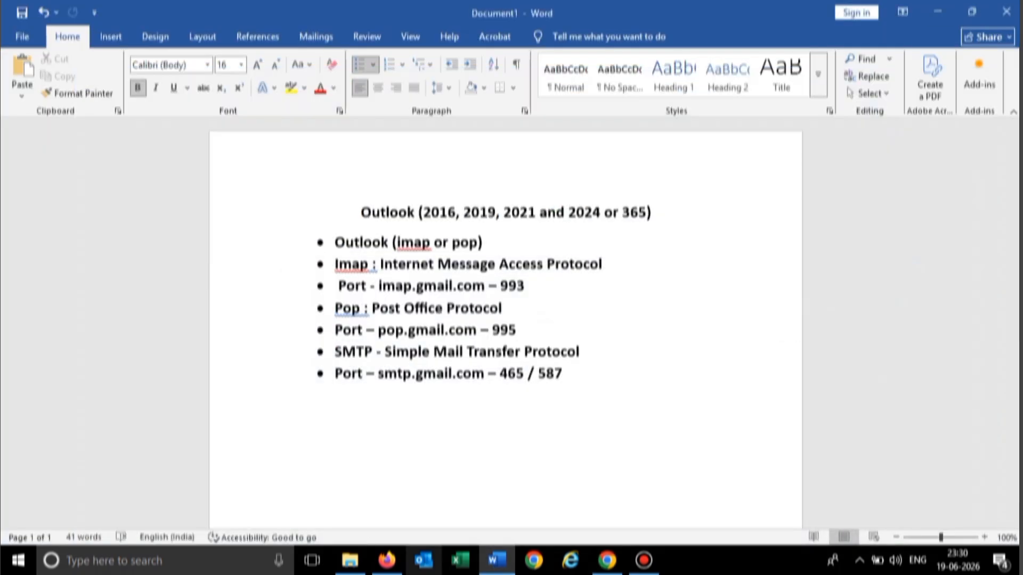
pyautogui.click(424, 560)
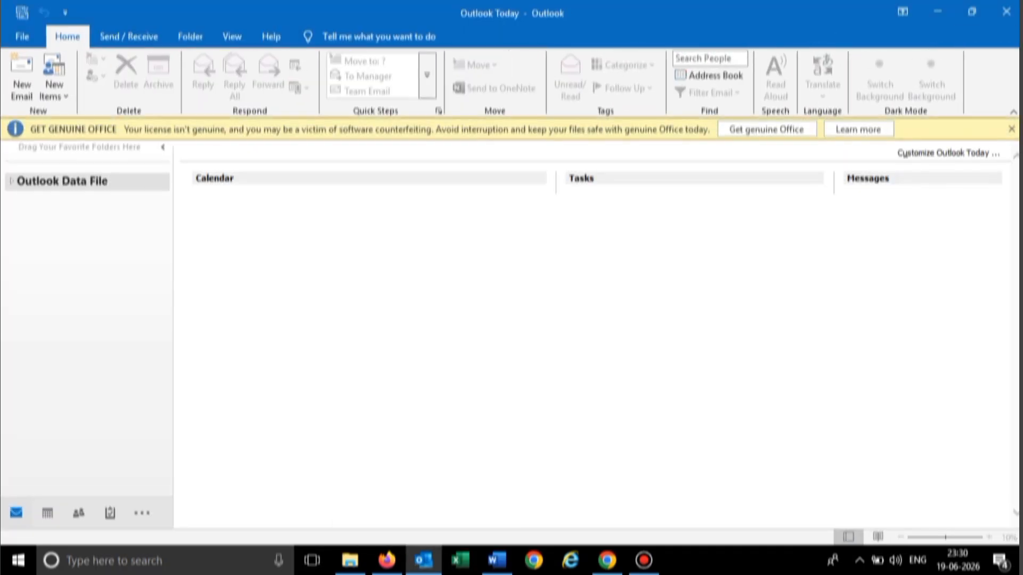
# - Open File > Account Settings and start adding a new email account from the Email tab
pyautogui.click(22, 36)
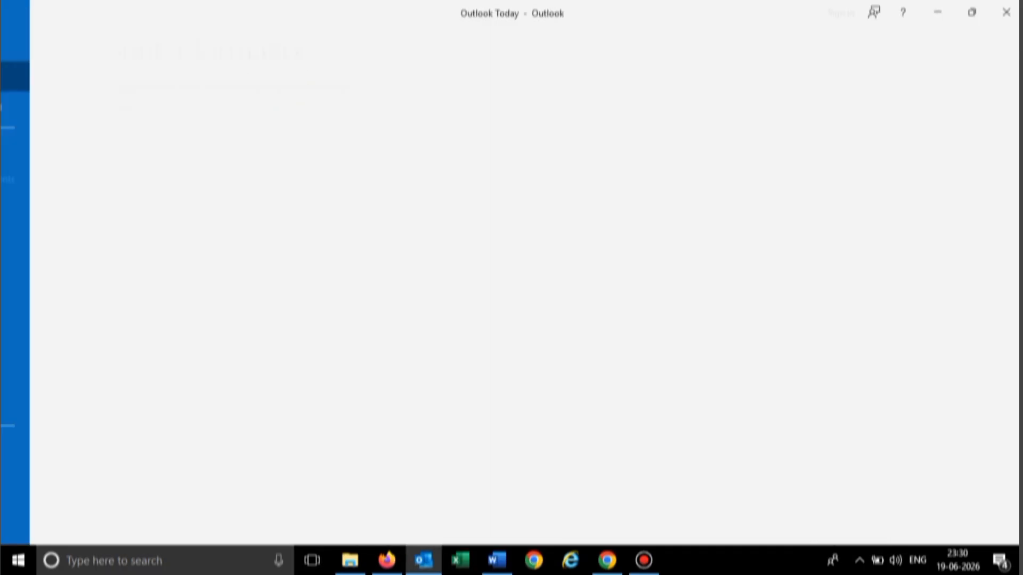
pyautogui.click(183, 157)
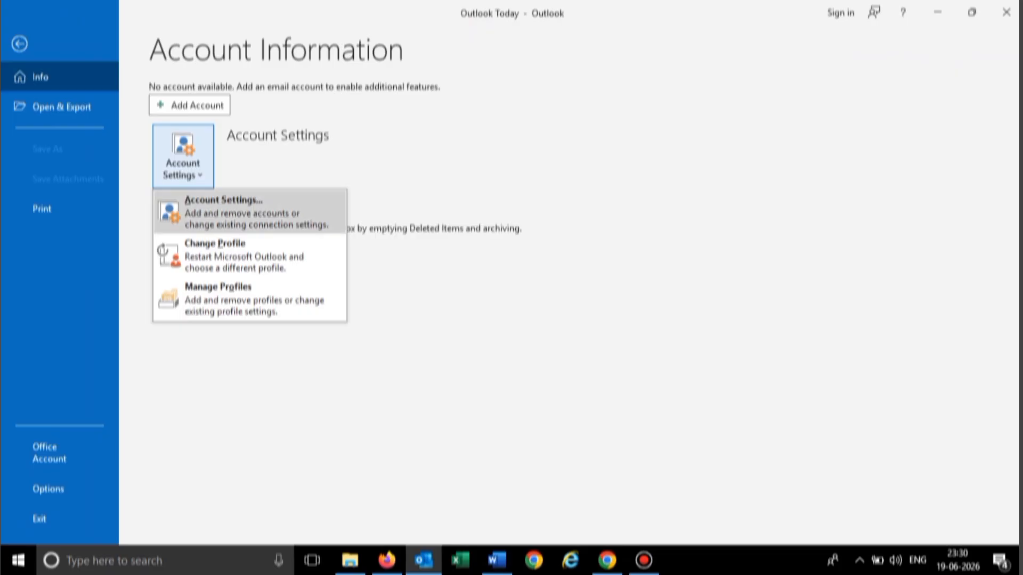
pyautogui.click(224, 212)
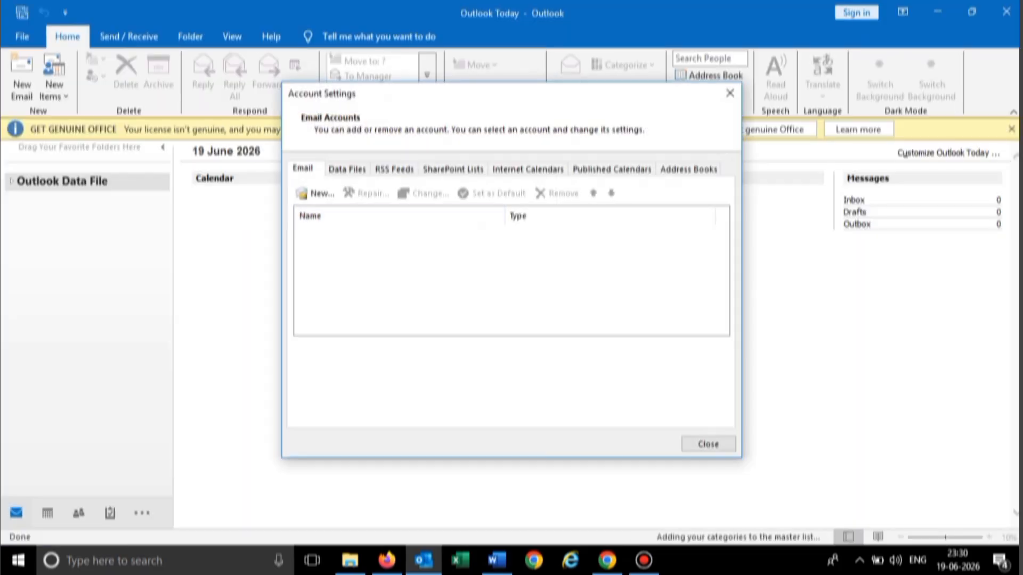
pyautogui.click(316, 193)
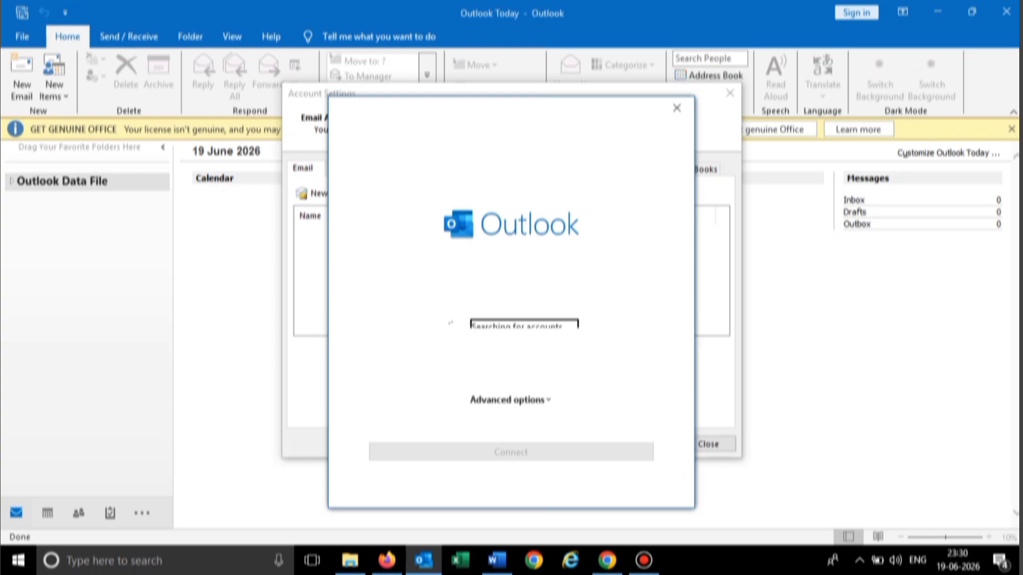
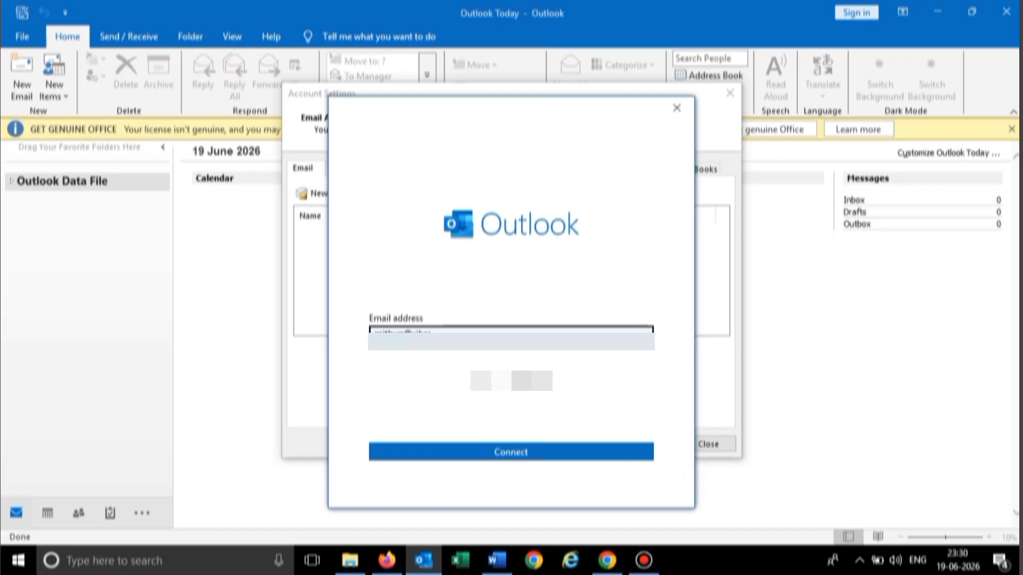
# - Enter the account's email address, choose manual POP setup, then switch to Gmail in Chrome
pyautogui.click(437, 393)
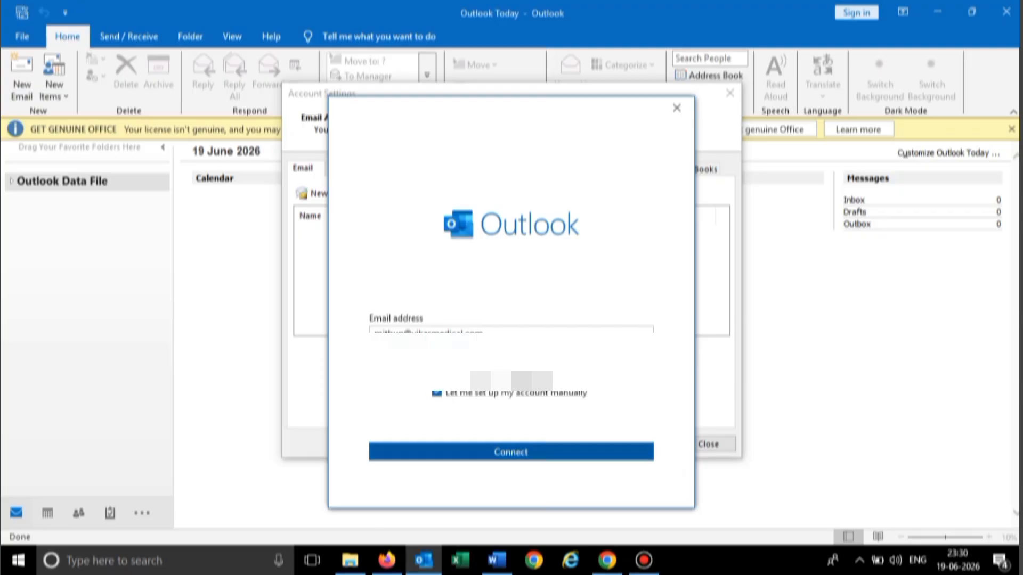
pyautogui.click(511, 453)
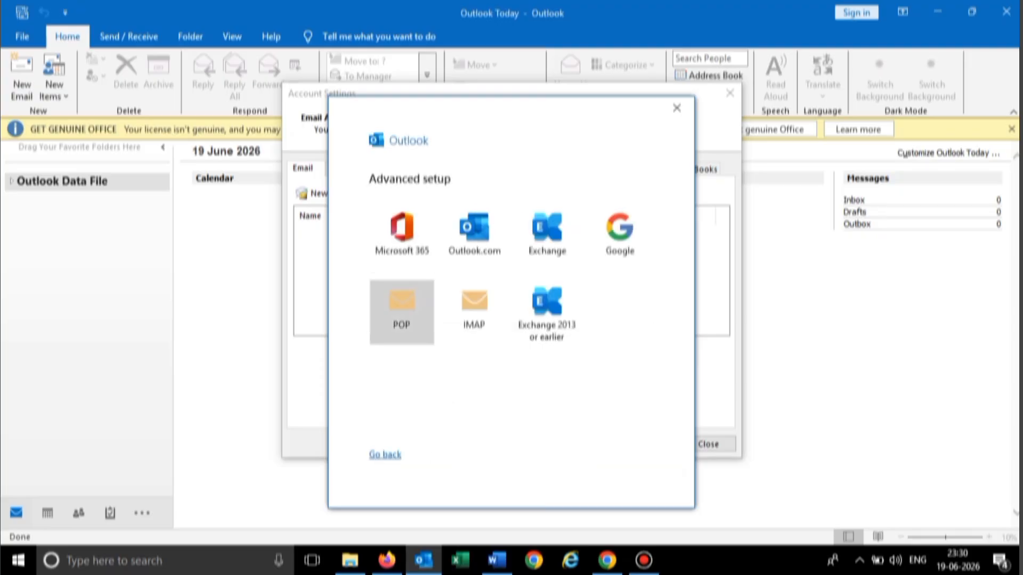
pyautogui.click(401, 312)
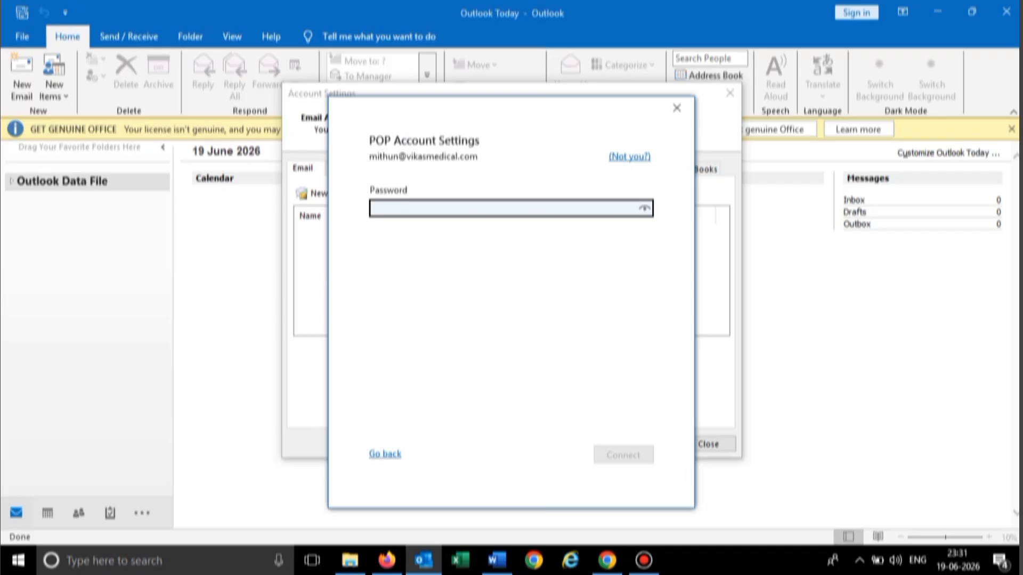
pyautogui.moveTo(608, 561)
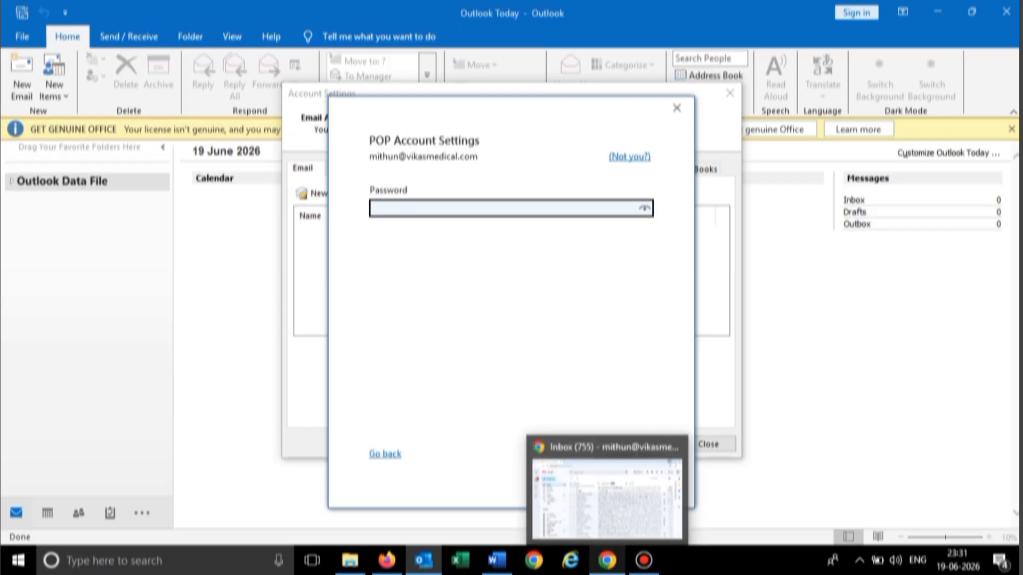
pyautogui.click(607, 498)
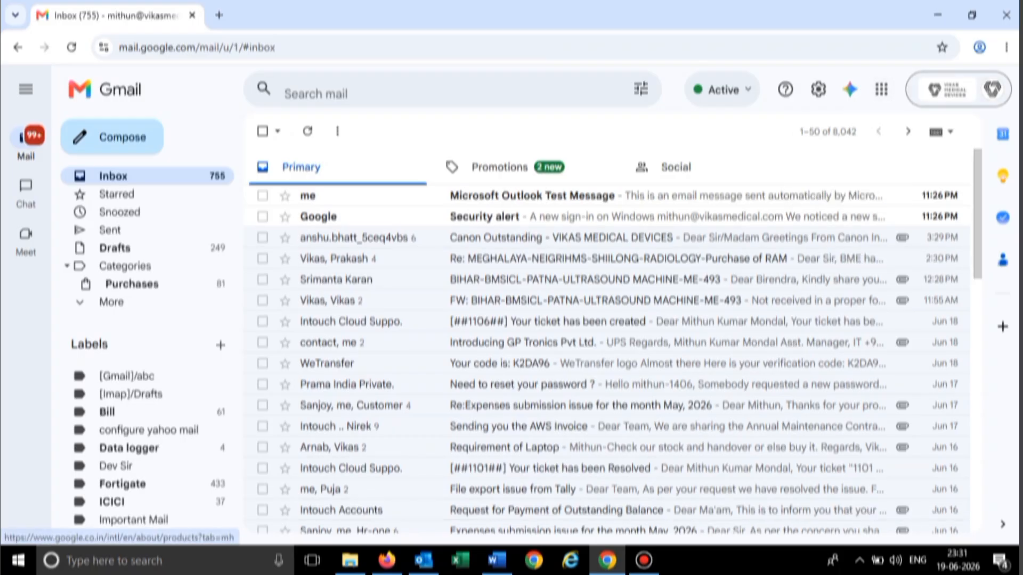
# - In Google Account security settings, search 'app' and choose the App passwords result
pyautogui.click(992, 88)
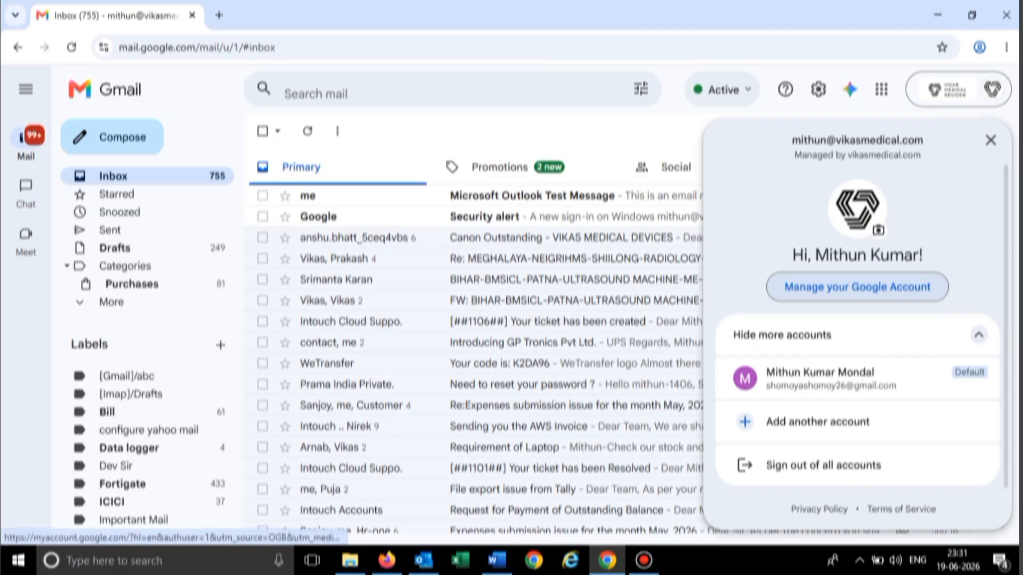
pyautogui.click(770, 285)
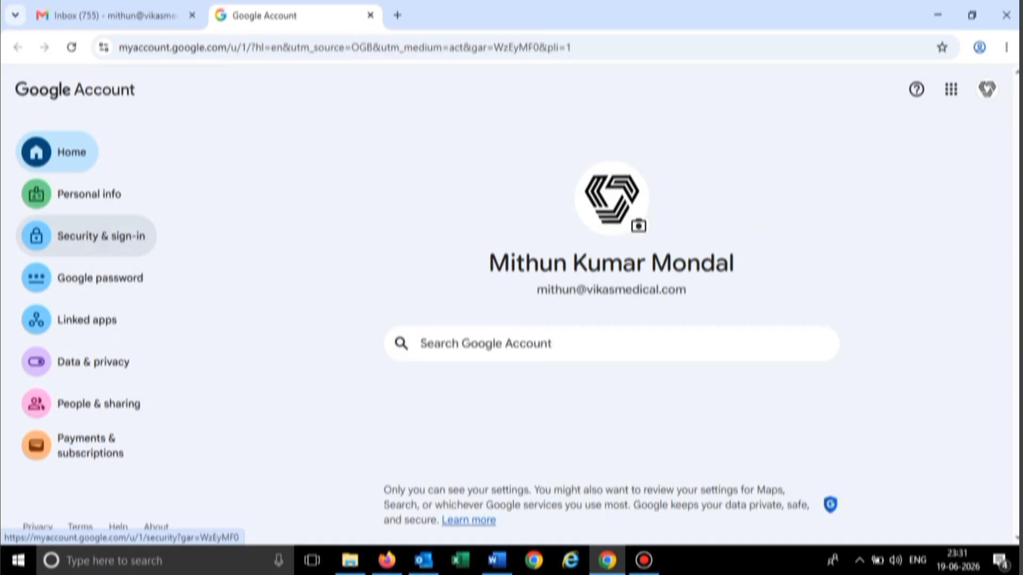
pyautogui.click(101, 236)
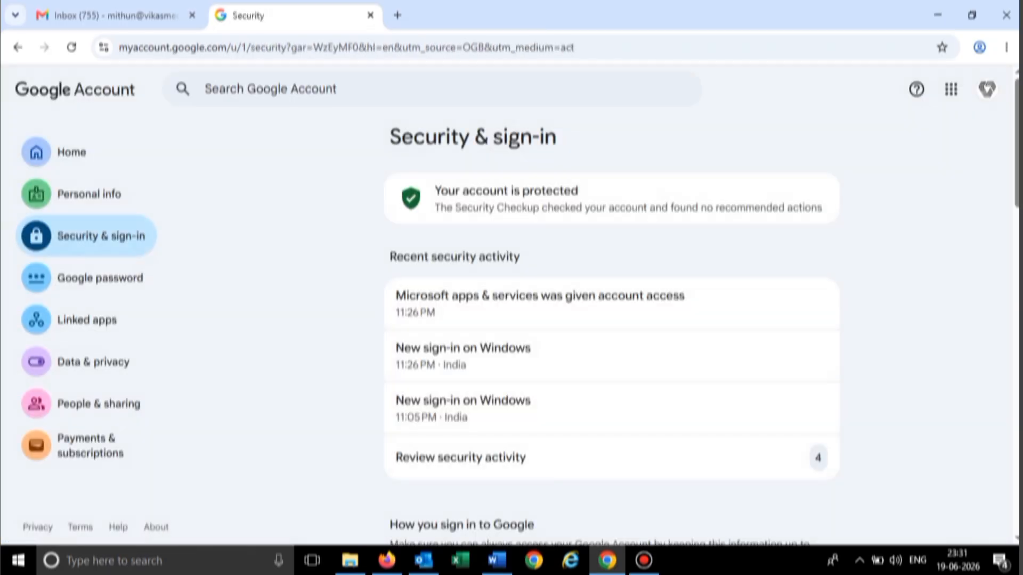
pyautogui.click(352, 89)
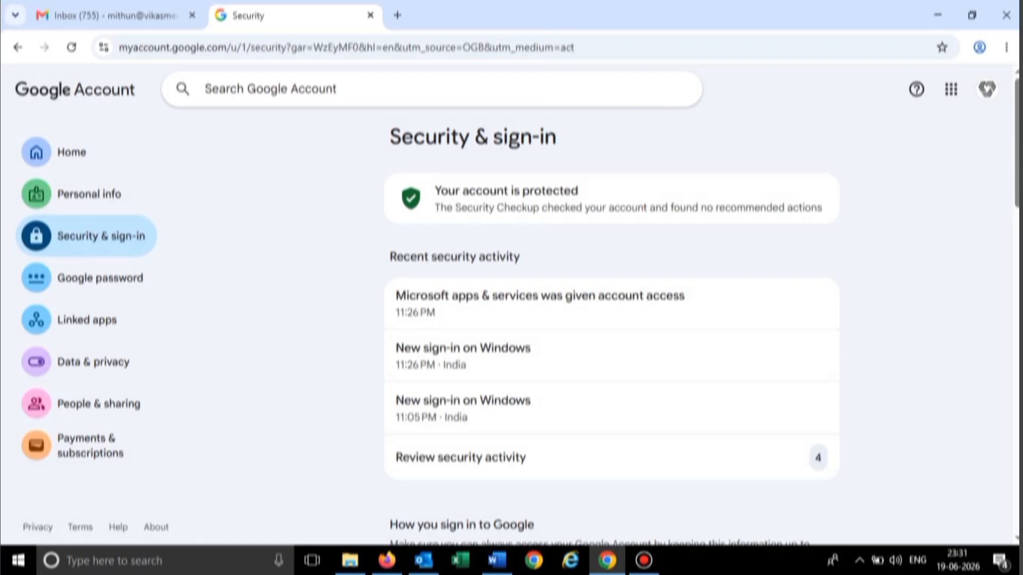
pyautogui.write('app')
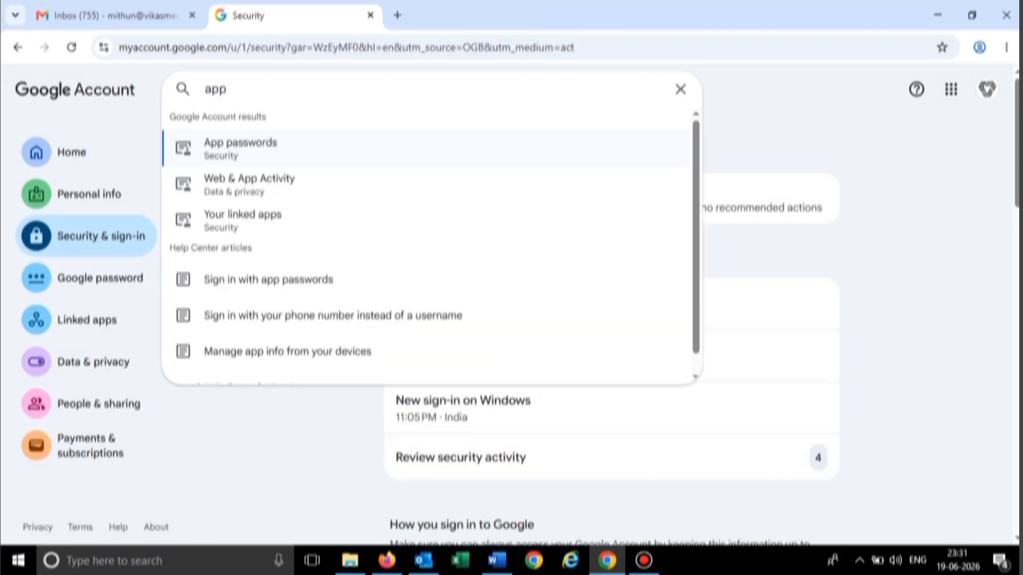
pyautogui.click(240, 149)
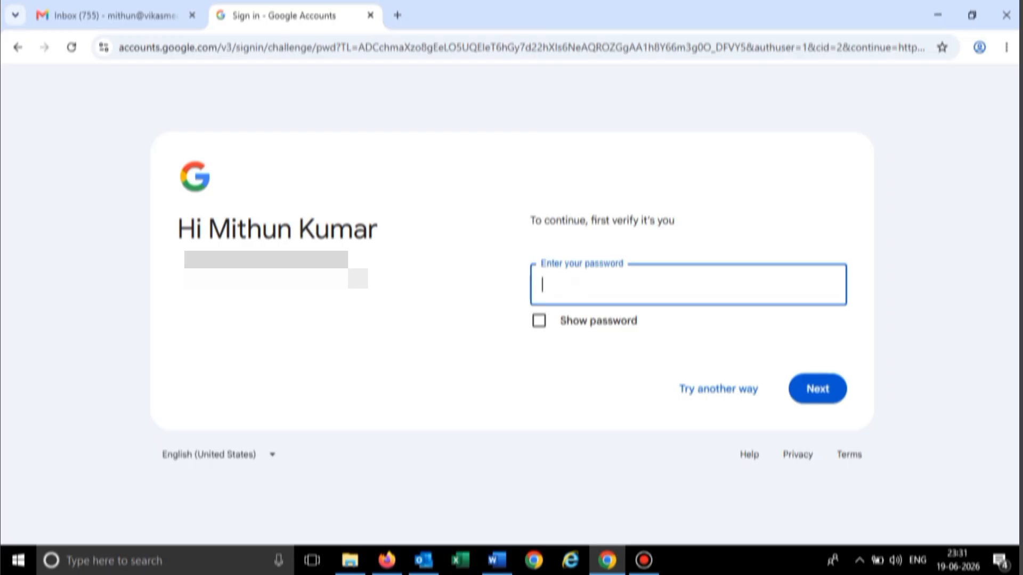
# - Re-enter the account password, continue without Chrome sign-in, and delete the old Outlook app password
pyautogui.write('•••••••••••')
pyautogui.press('Return')
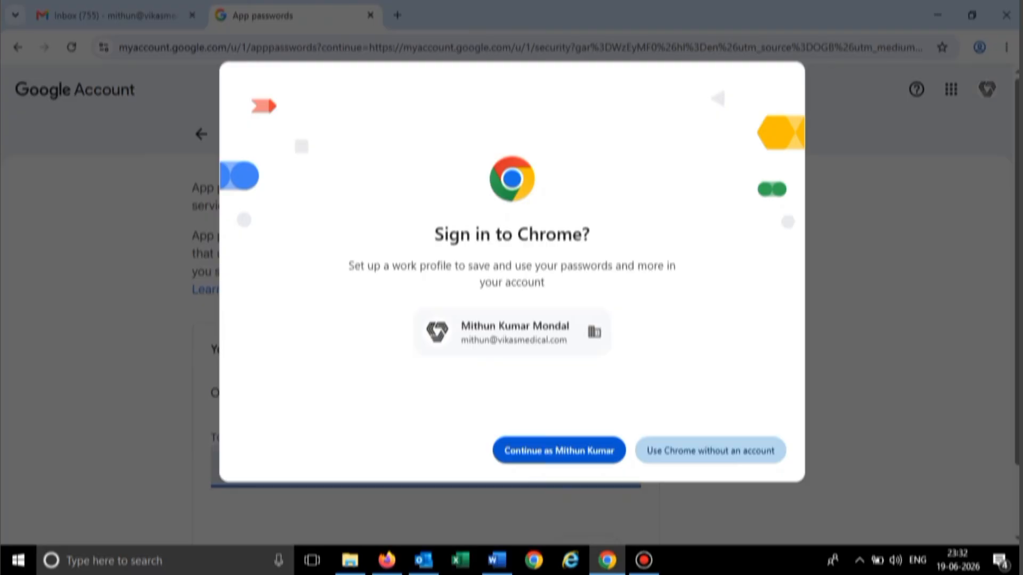
pyautogui.click(711, 451)
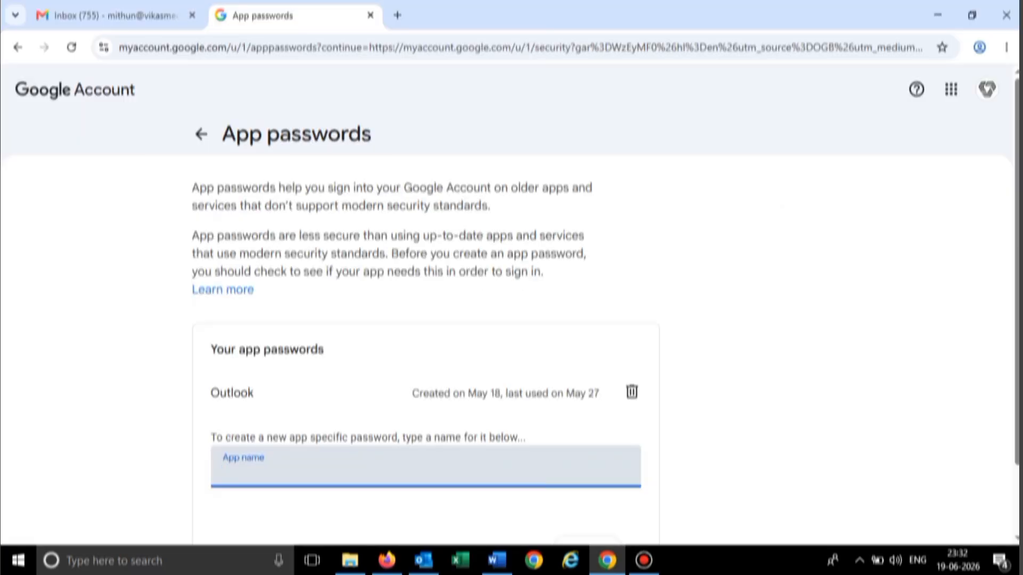
pyautogui.scroll(-1, 632, 330)
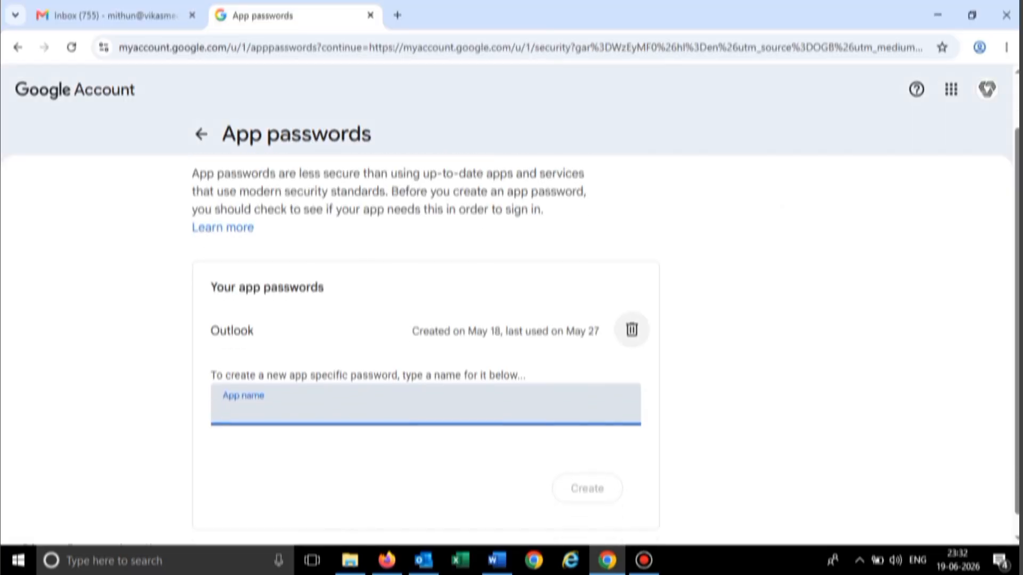
pyautogui.click(632, 330)
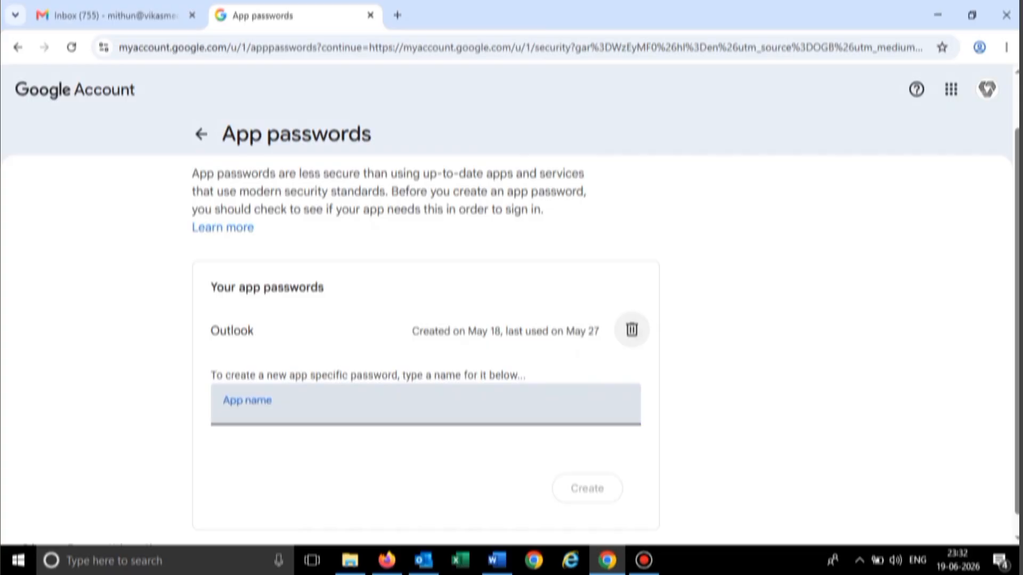
# - Create a new app password named 'Outlook', select its 16-character code, and return to Outlook
pyautogui.click(250, 384)
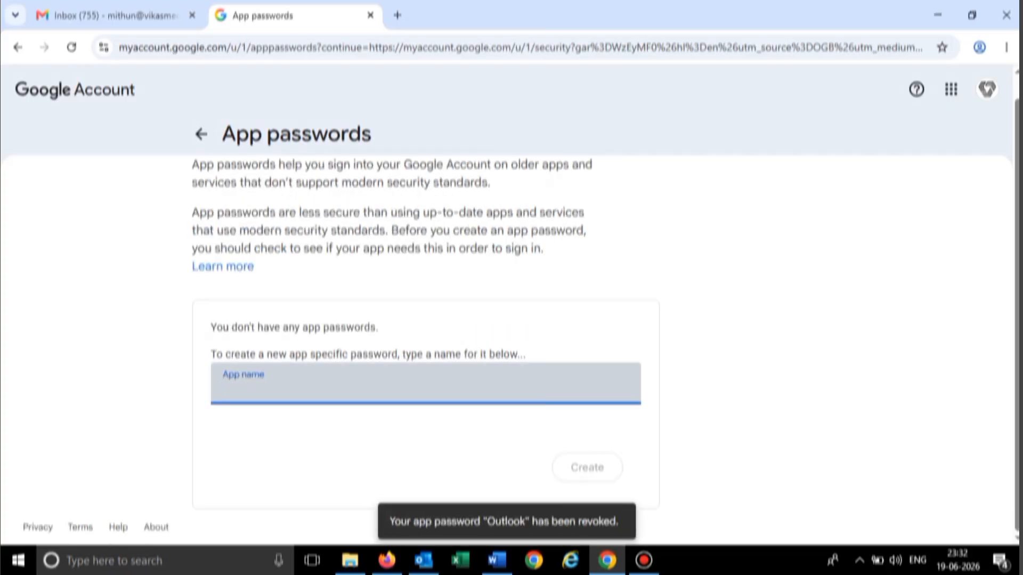
pyautogui.write('Outlook')
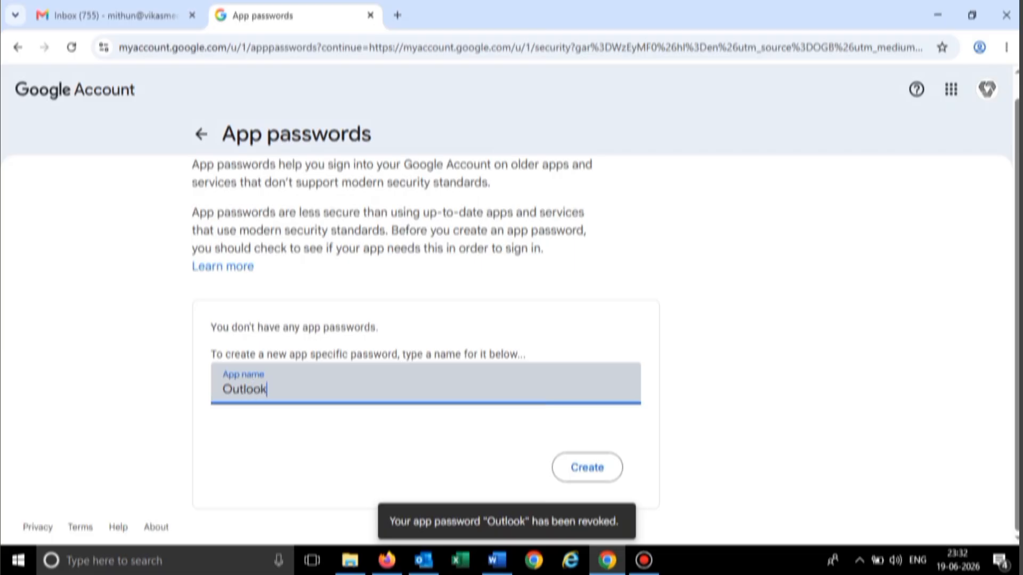
pyautogui.click(587, 468)
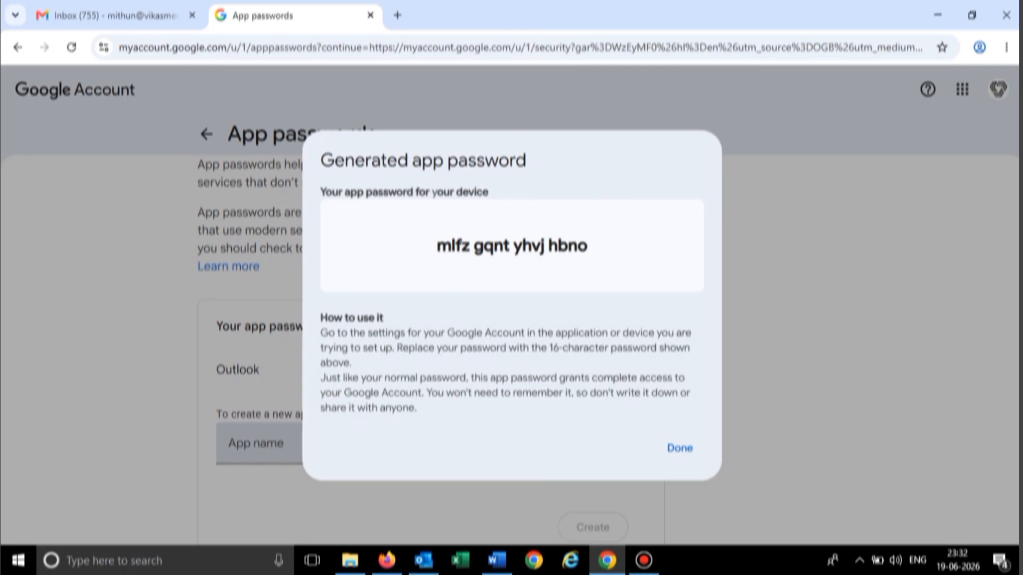
pyautogui.moveTo(437, 245); pyautogui.dragTo(587, 246)
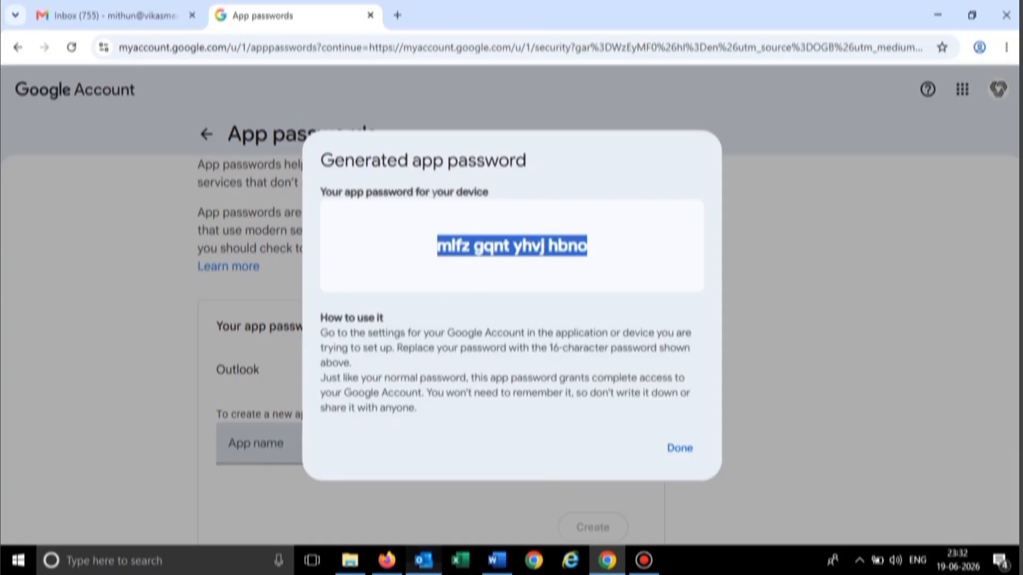
pyautogui.click(424, 560)
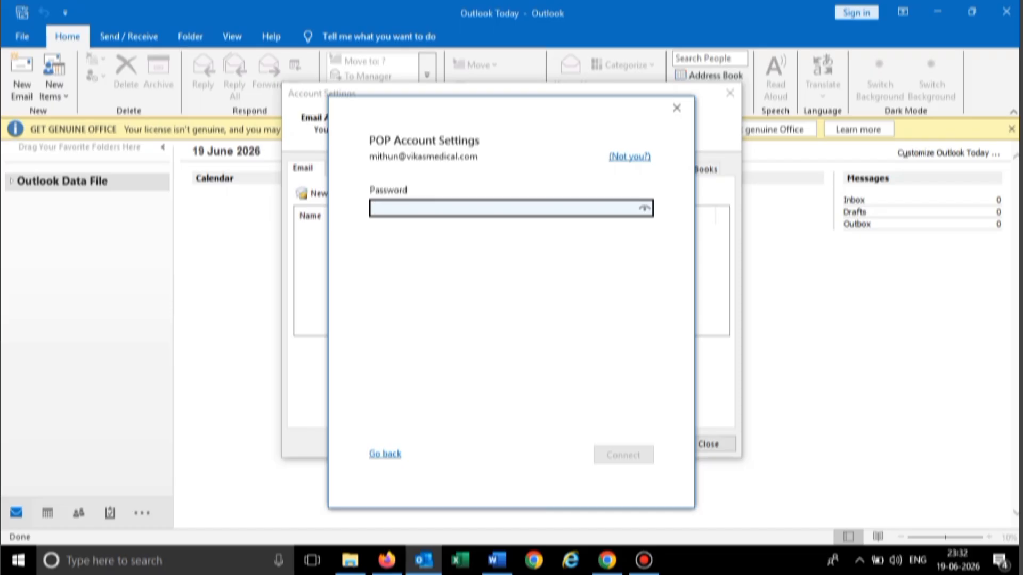
# - Paste the new app password into Outlook's POP setup and connect the account
pyautogui.hotkey('ctrl', 'v')
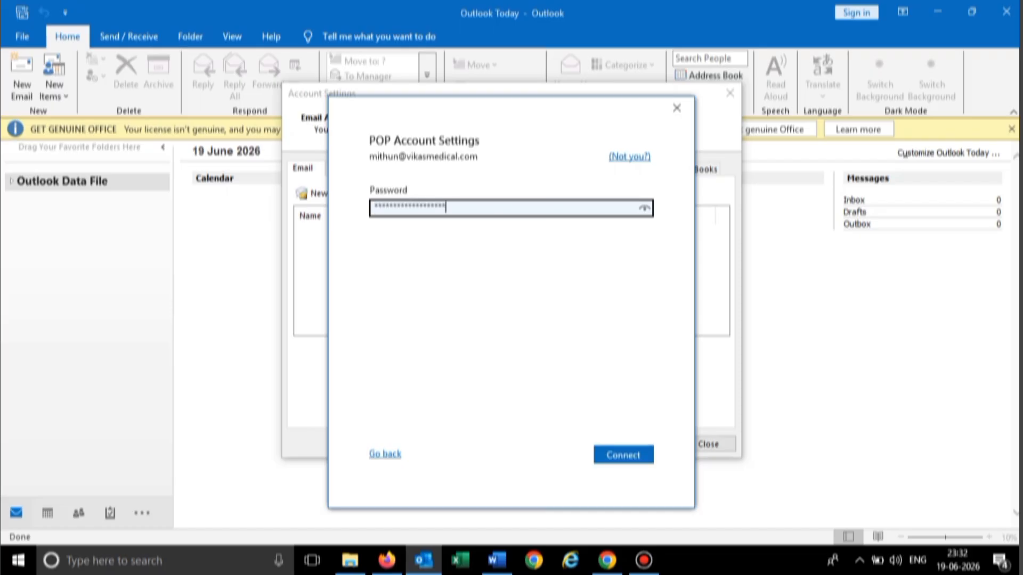
pyautogui.press('Tab')
pyautogui.press('Return')
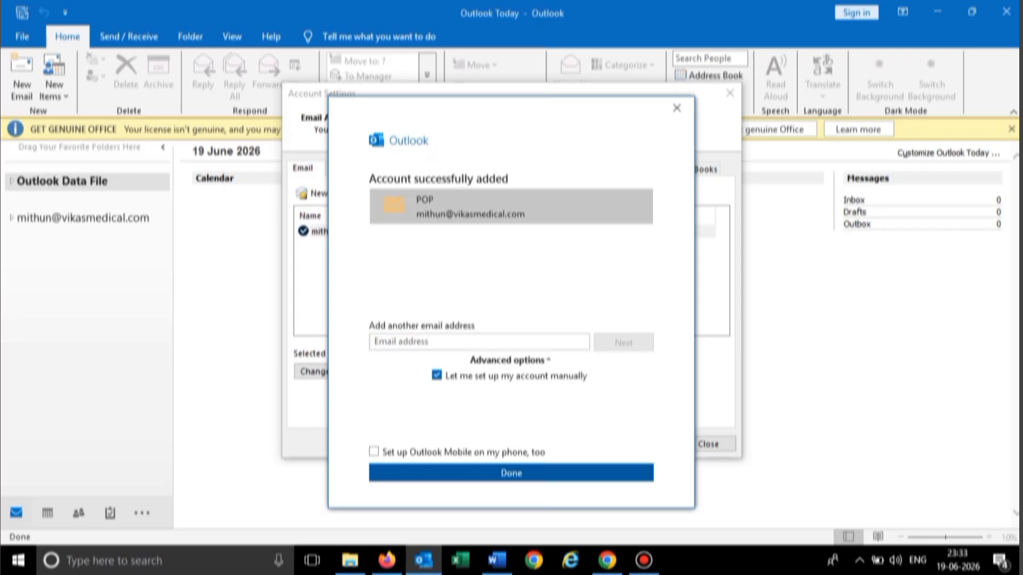
# - Dismiss the generated app password dialog in Chrome, close that tab, and return to Outlook
pyautogui.hotkey('alt', 'Tab')
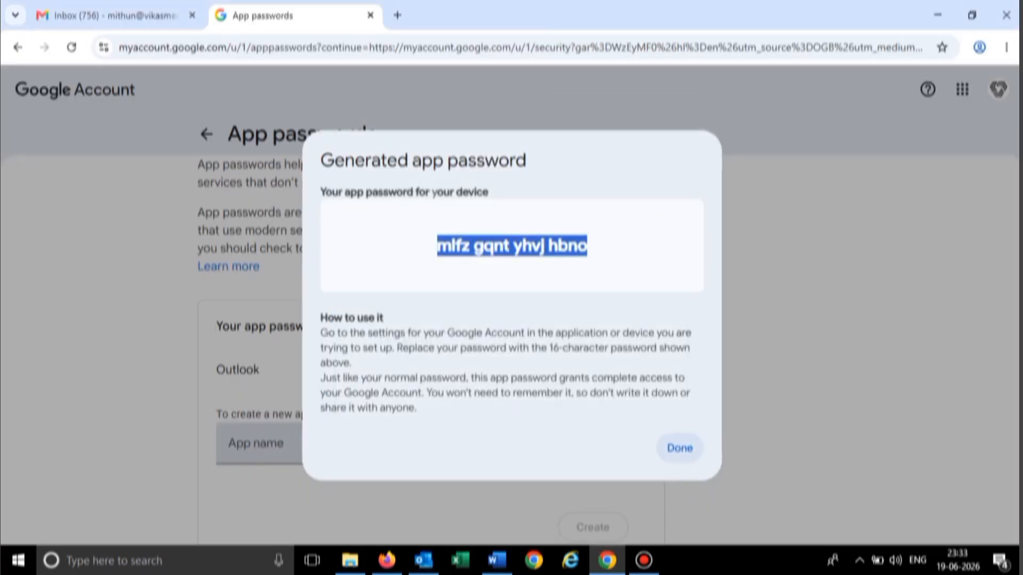
pyautogui.click(680, 448)
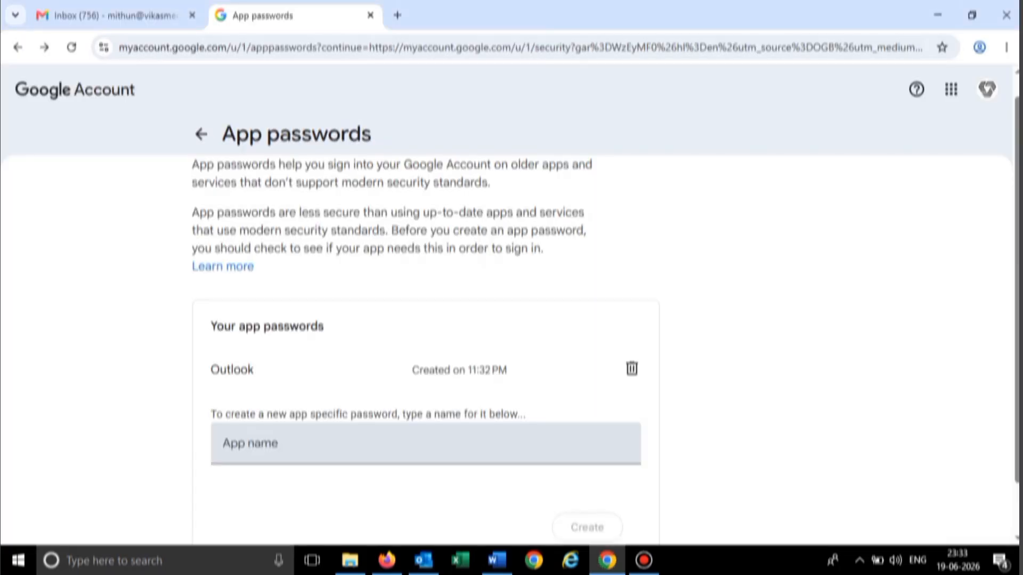
pyautogui.click(371, 15)
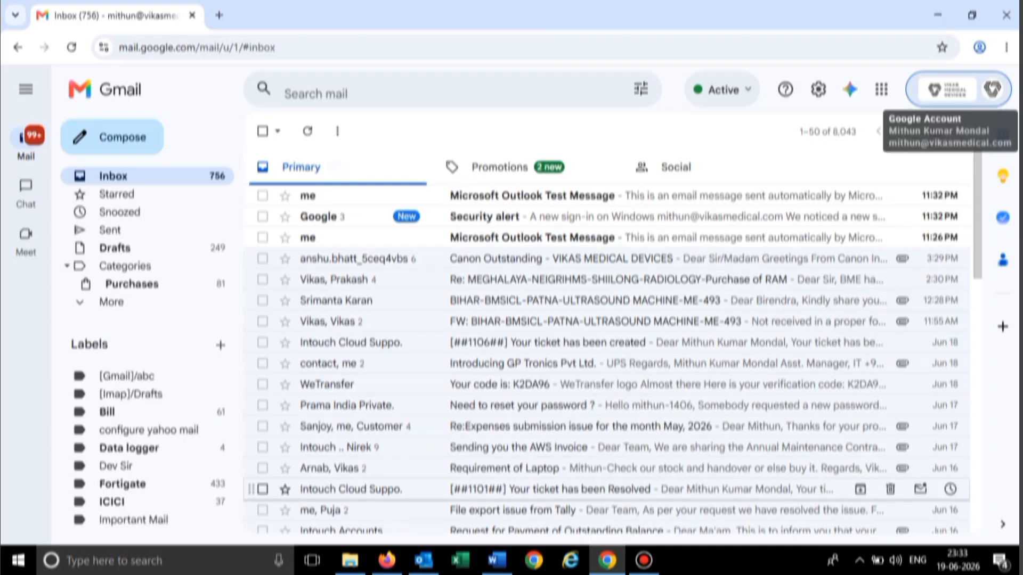
pyautogui.click(424, 560)
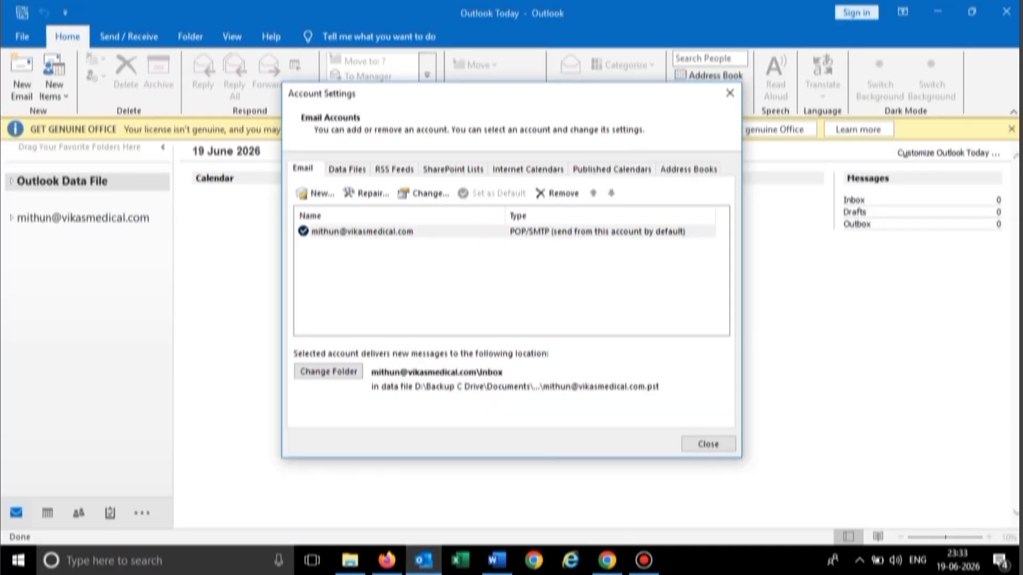
# - Close Account Settings, reopen it from File, and view the Data Files tab
pyautogui.click(708, 443)
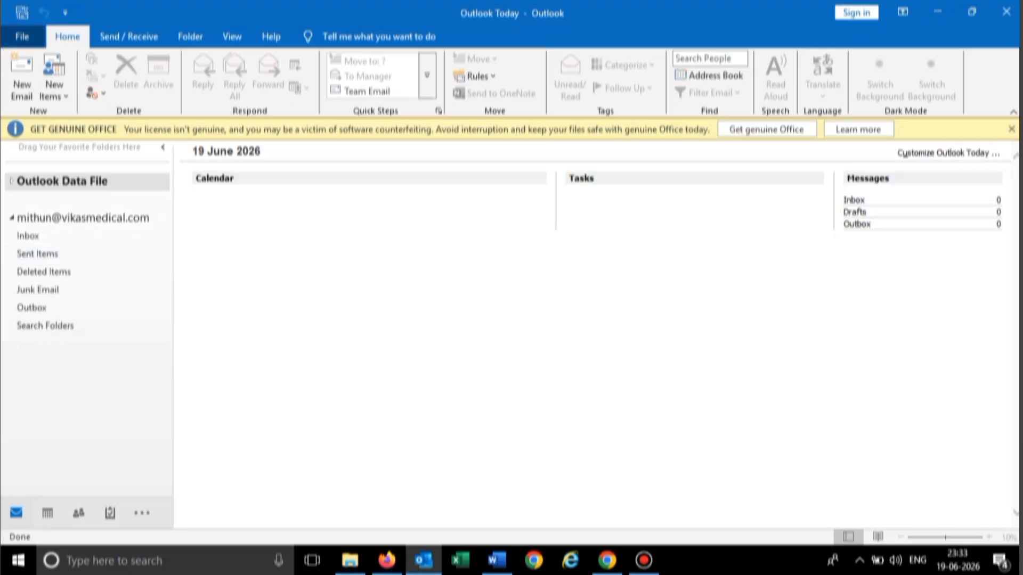
pyautogui.click(22, 37)
pyautogui.click(188, 179)
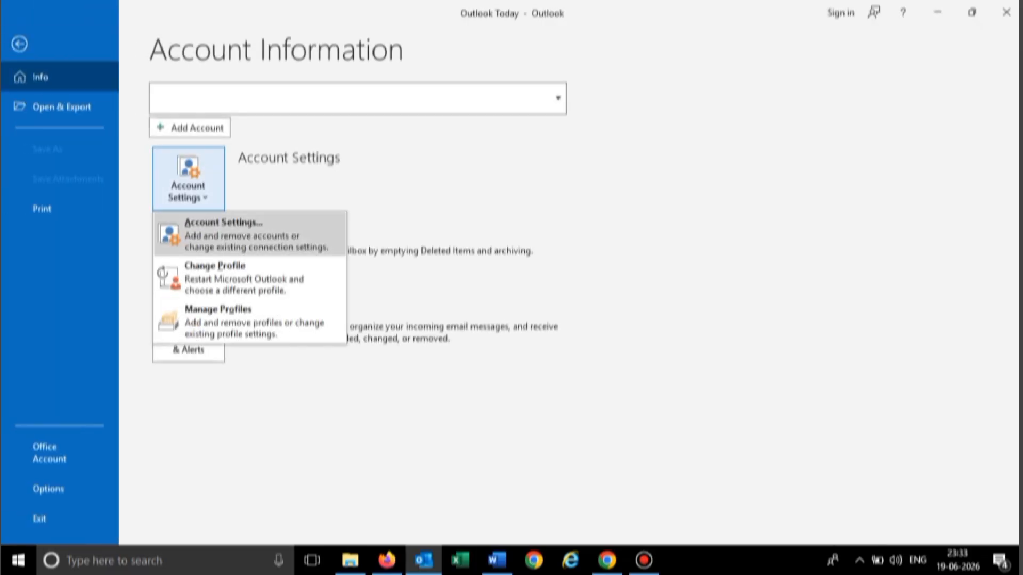
pyautogui.click(224, 234)
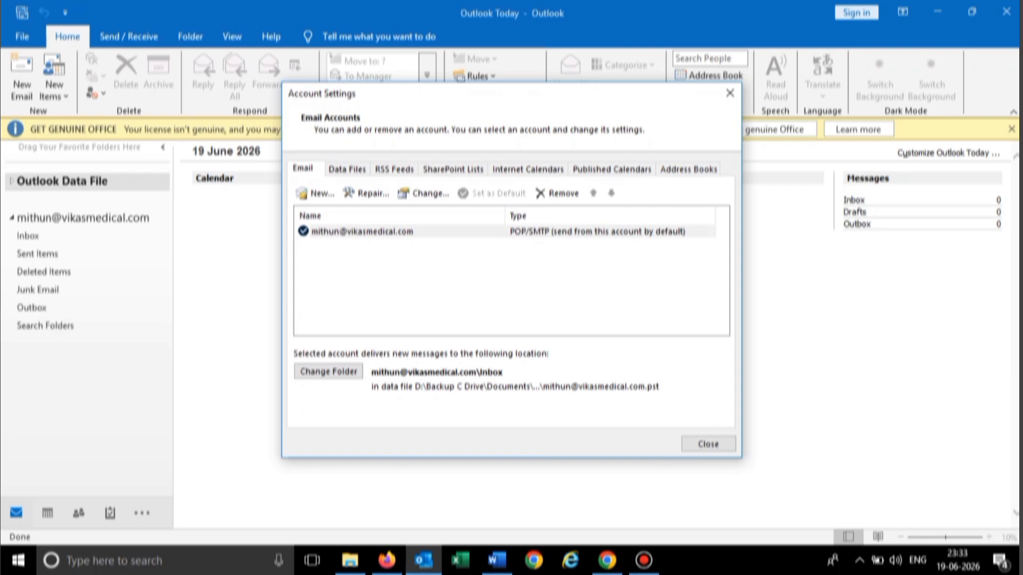
pyautogui.click(352, 169)
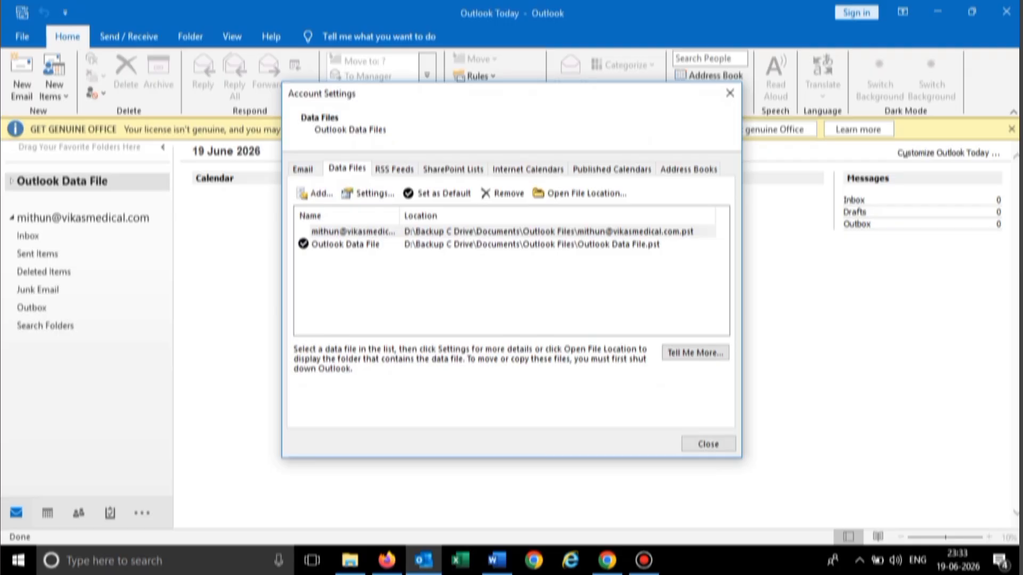
# - Add a new Outlook data file named Outlook2.pst on New Volume (D:)
pyautogui.click(314, 194)
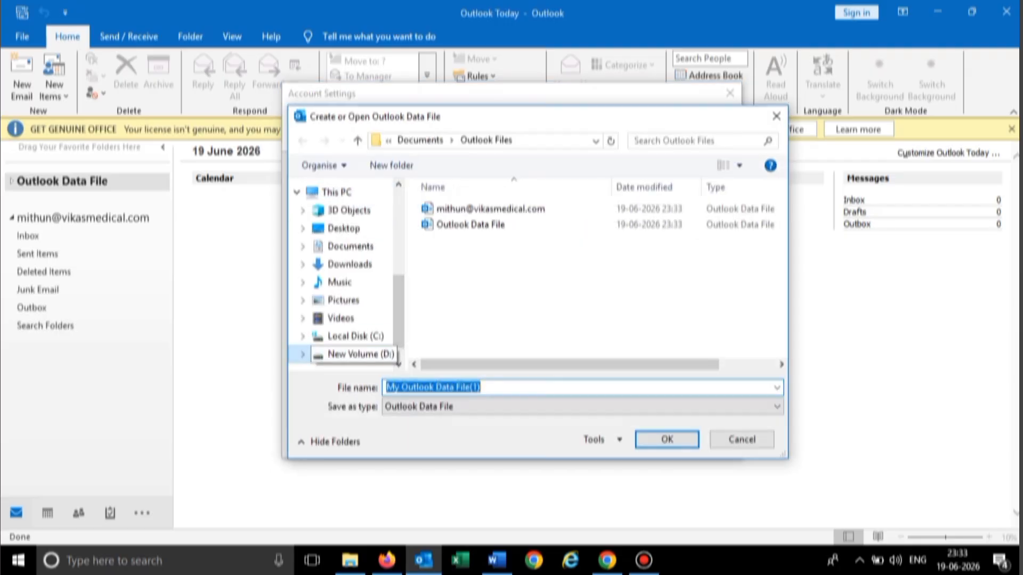
pyautogui.scroll(-1, 343, 272)
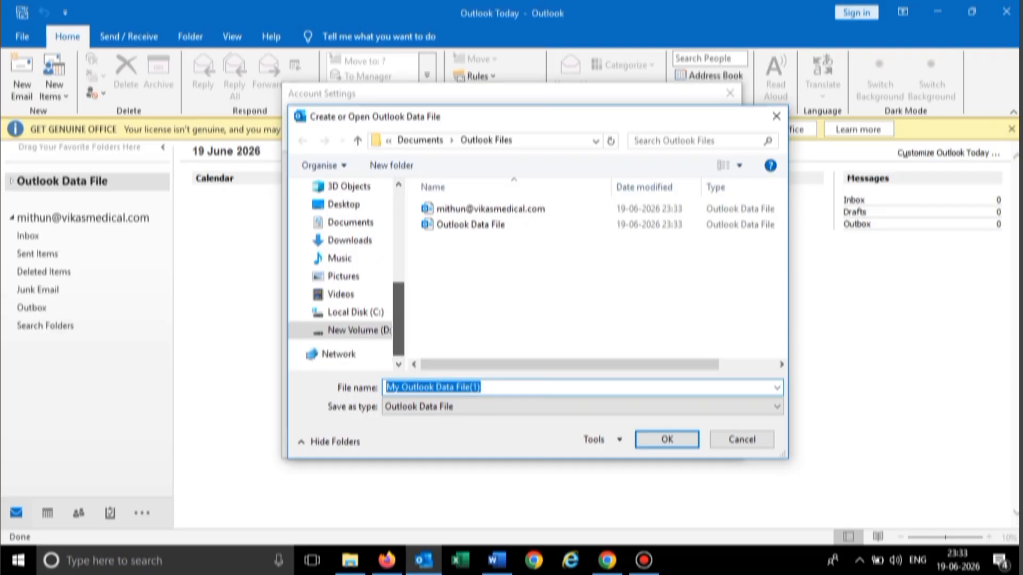
pyautogui.click(351, 330)
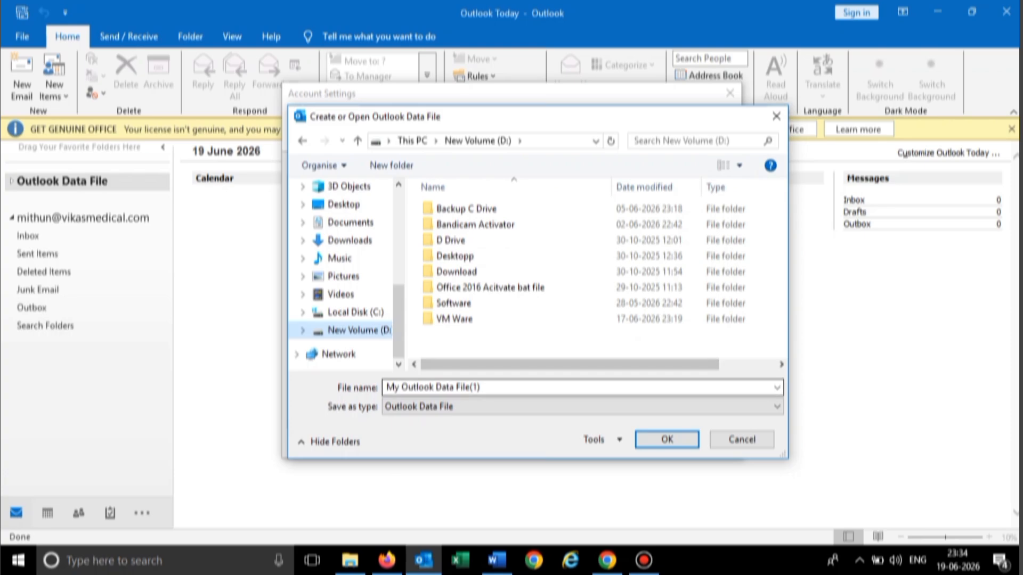
pyautogui.click(512, 387)
pyautogui.press('BackSpace')
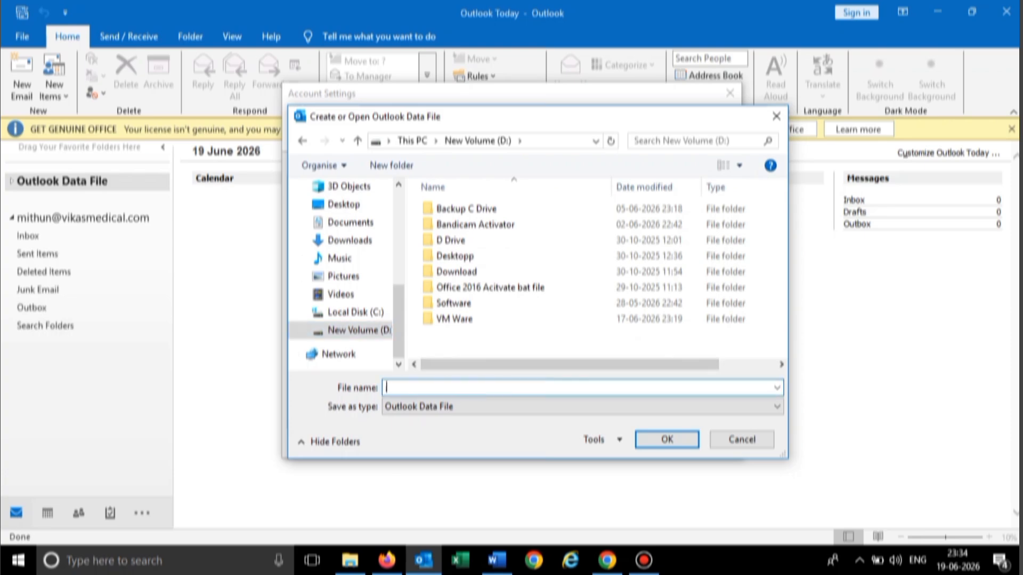
pyautogui.write('Outlook2')
pyautogui.press('Return')
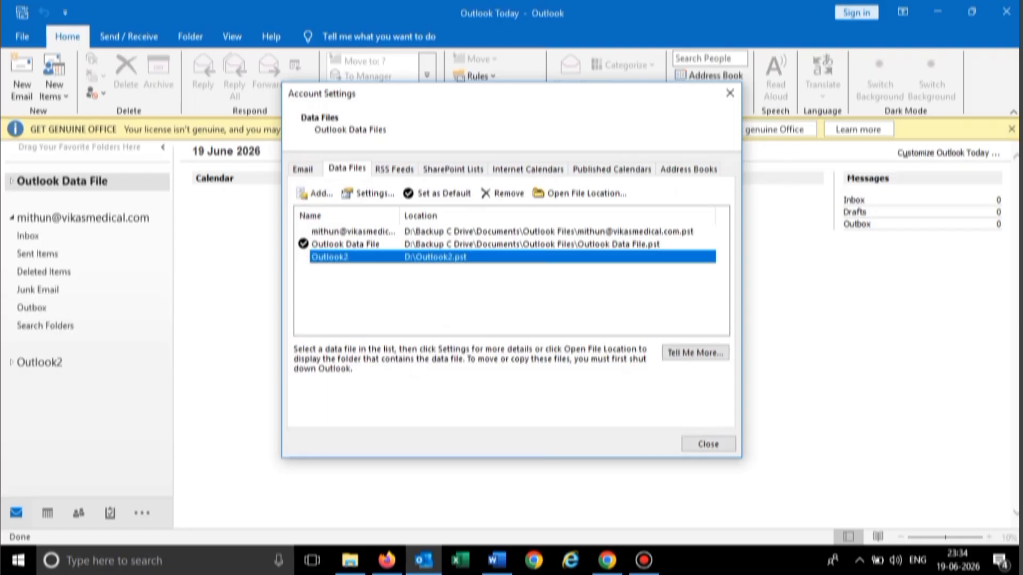
# - Set Outlook2 as the default data file and remove the account's old .pst file
pyautogui.click(438, 193)
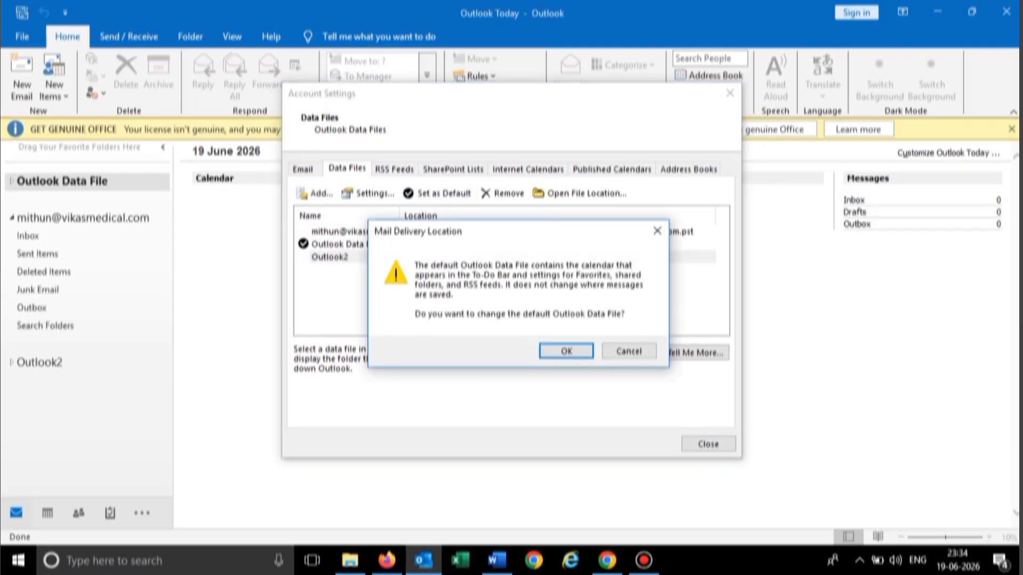
pyautogui.click(566, 351)
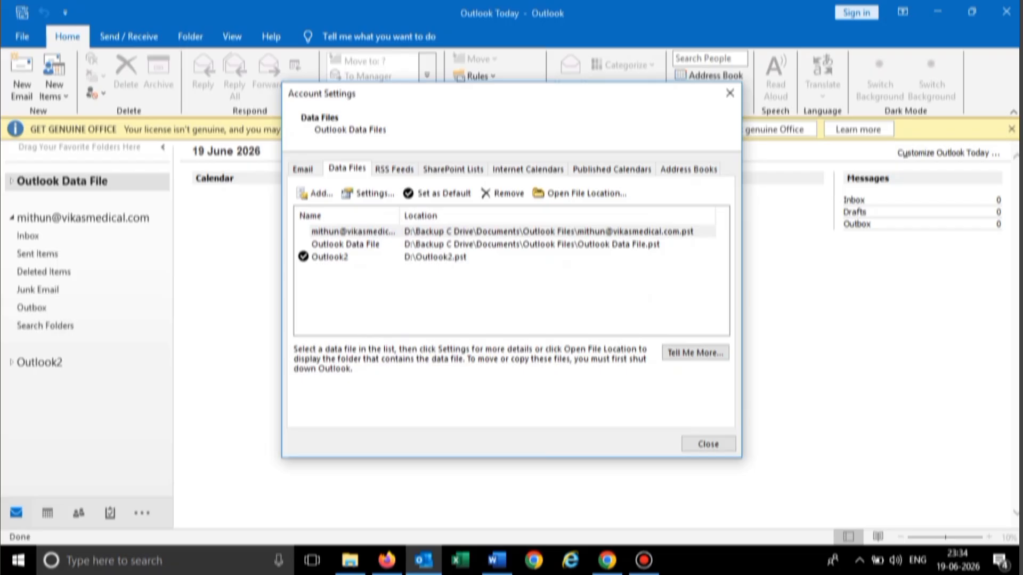
pyautogui.click(353, 231)
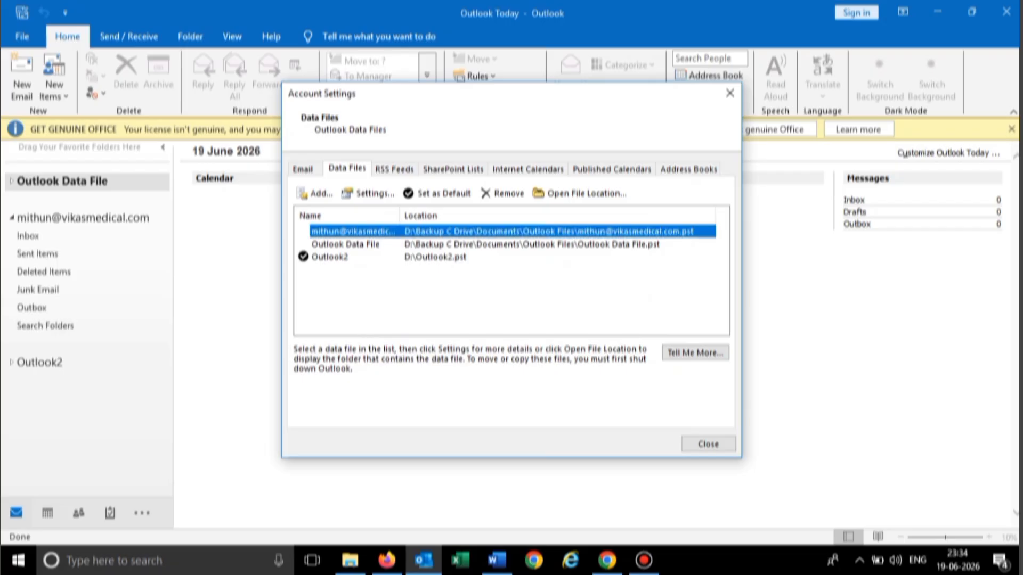
pyautogui.click(503, 194)
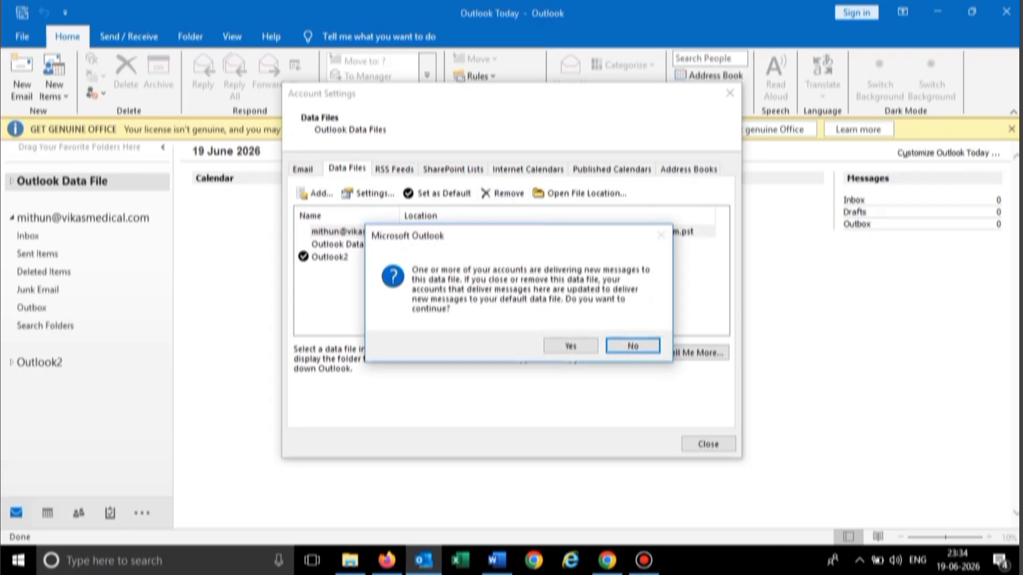
pyautogui.press('Return')
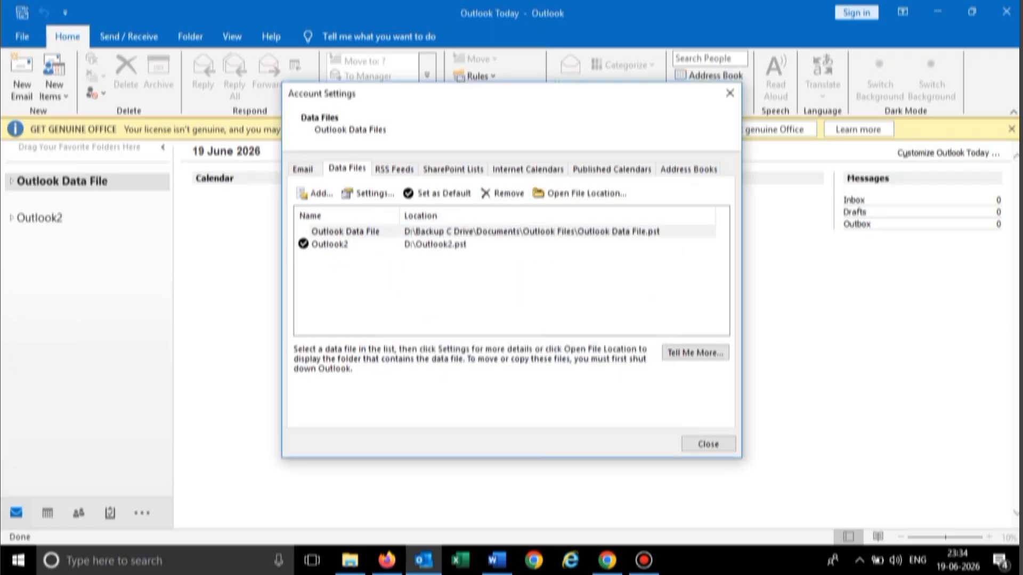
# - Attempt twice to remove Outlook Data File, dismiss the cannot-delete warnings, and close Account Settings
pyautogui.click(346, 231)
pyautogui.click(503, 193)
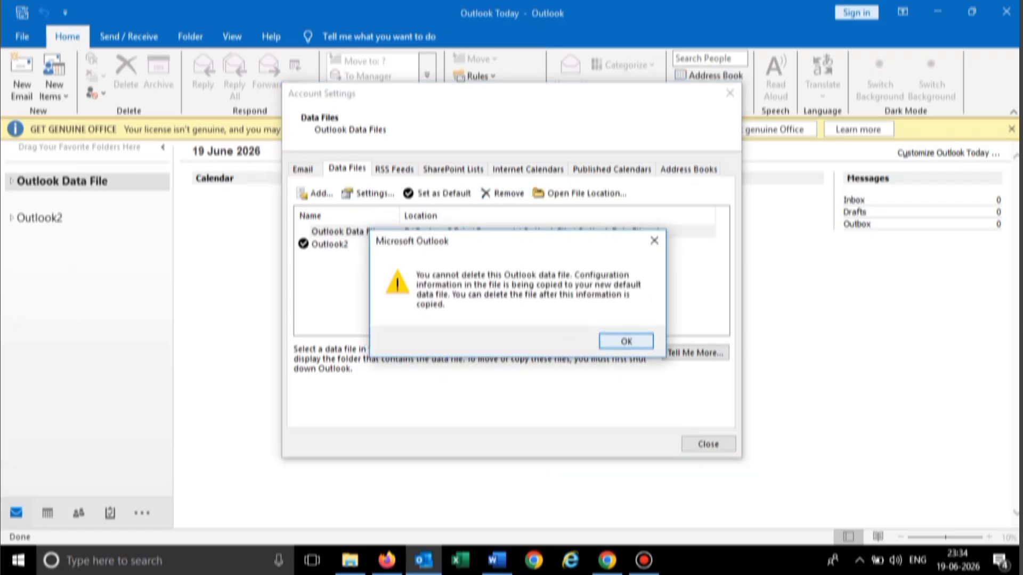
pyautogui.press('Return')
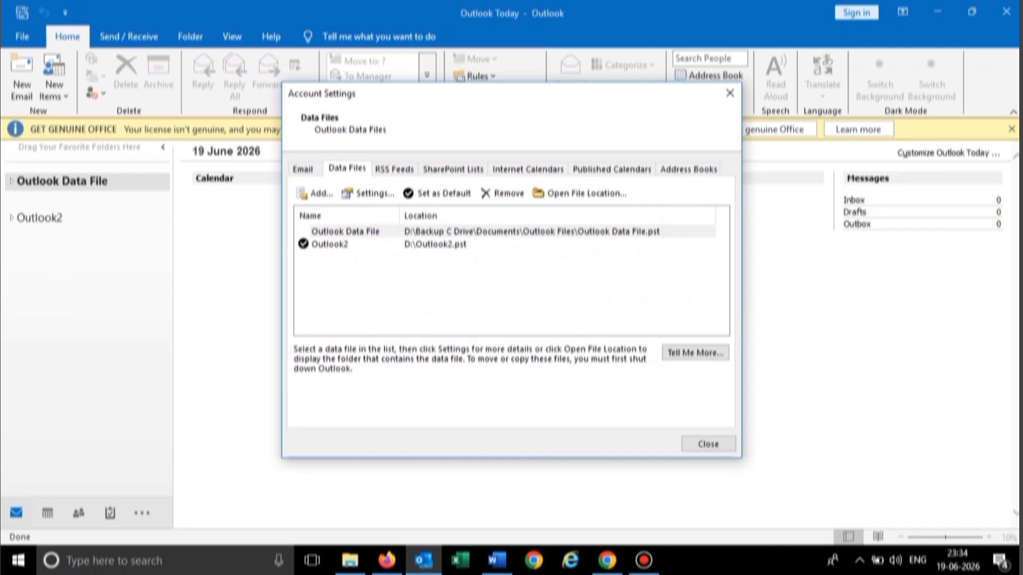
pyautogui.click(345, 231)
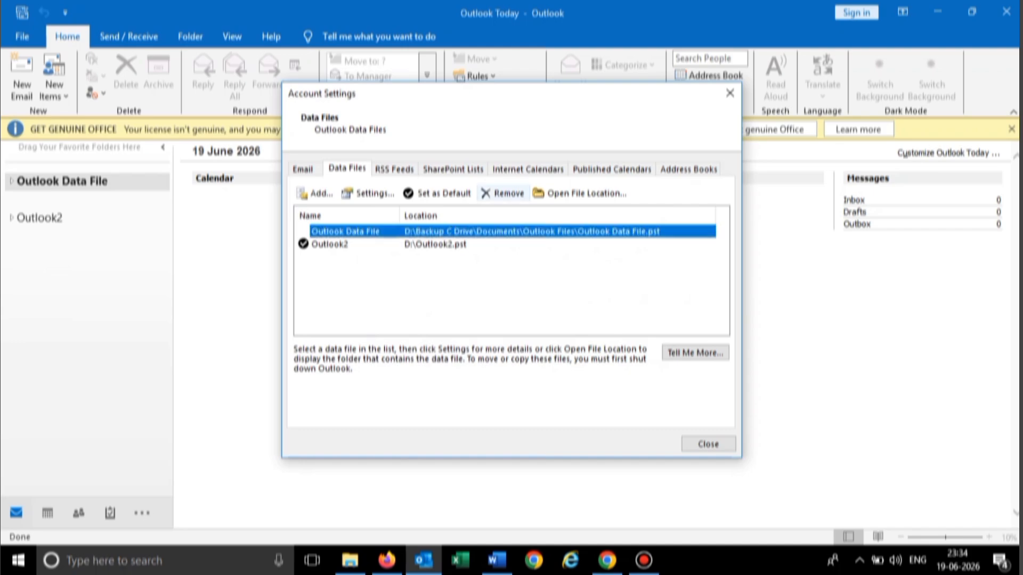
pyautogui.click(503, 193)
pyautogui.press('Return')
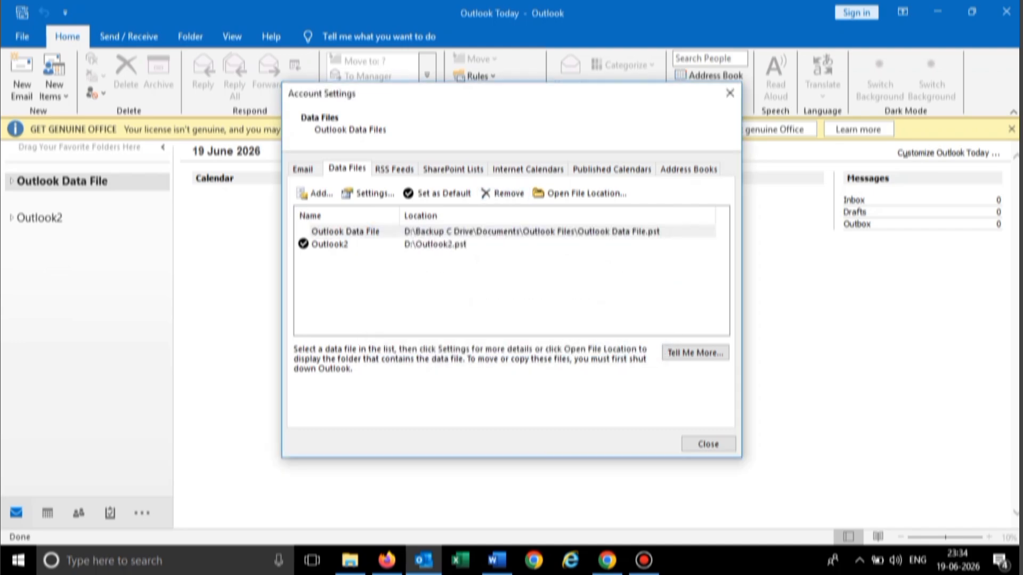
pyautogui.click(708, 444)
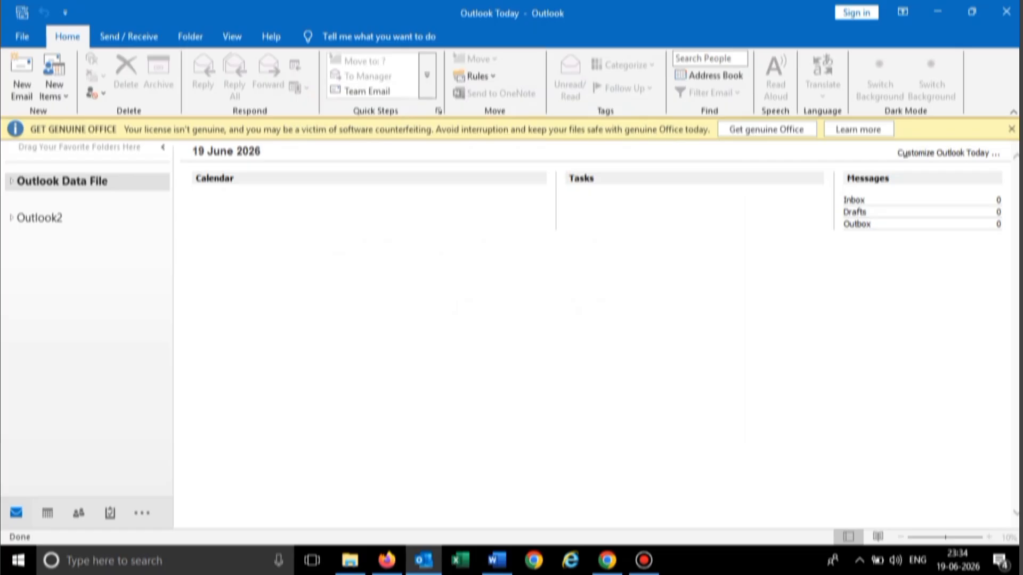
# - Restart Outlook so mail downloads into the Outlook2 Inbox, then show Account Information
pyautogui.click(1006, 12)
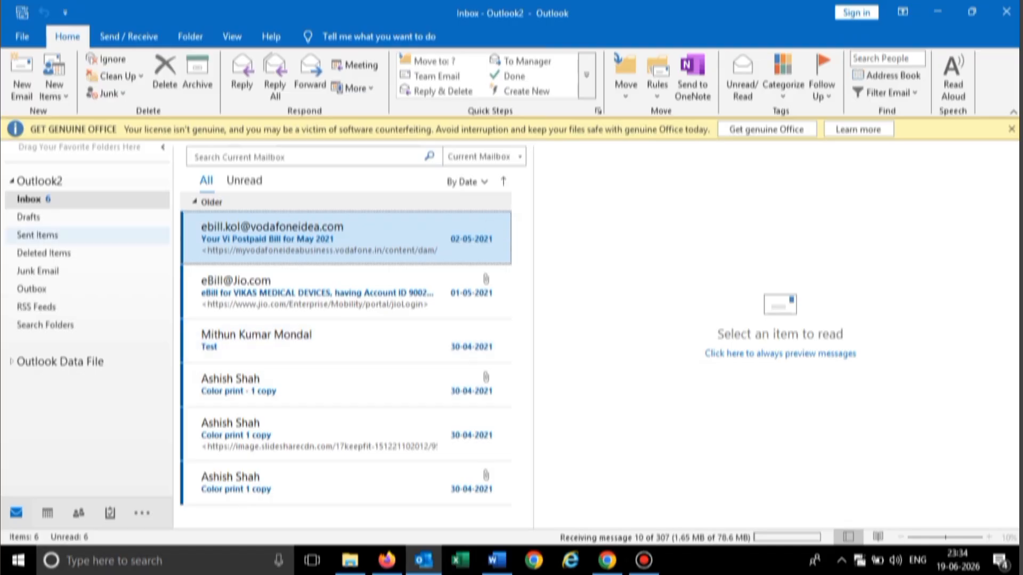
pyautogui.scroll(-3, 346, 326)
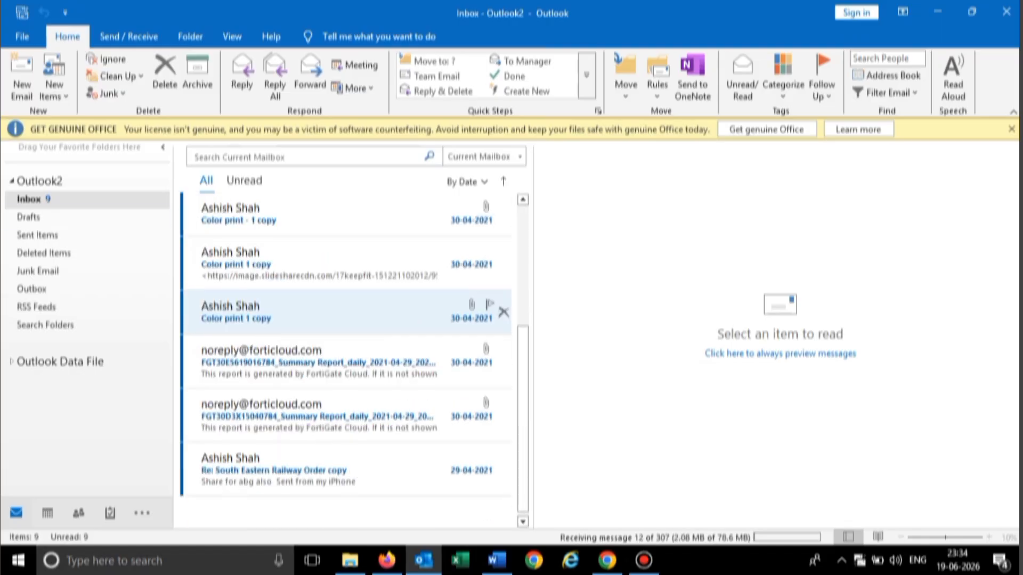
pyautogui.scroll(3, 346, 326)
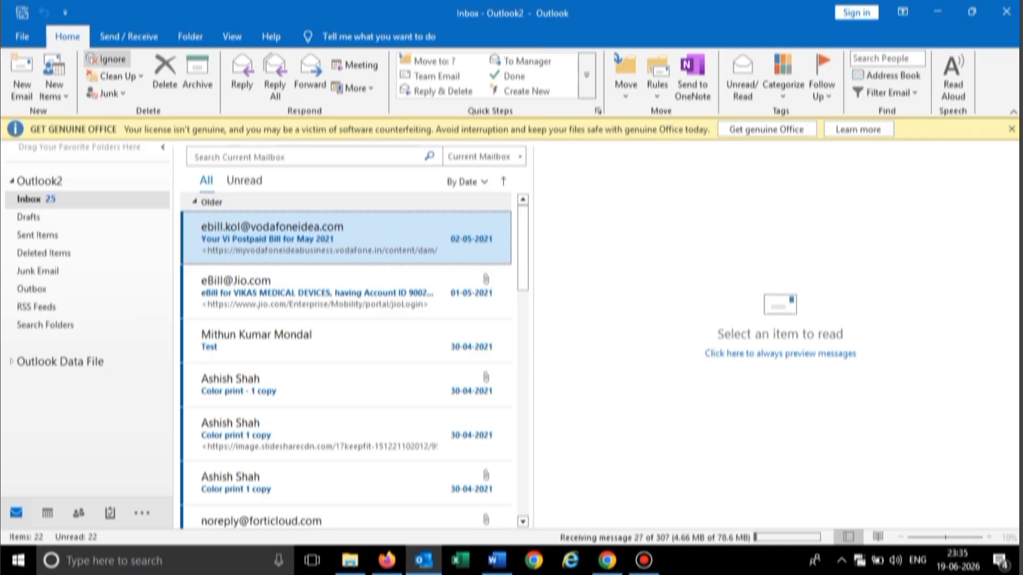
pyautogui.click(22, 36)
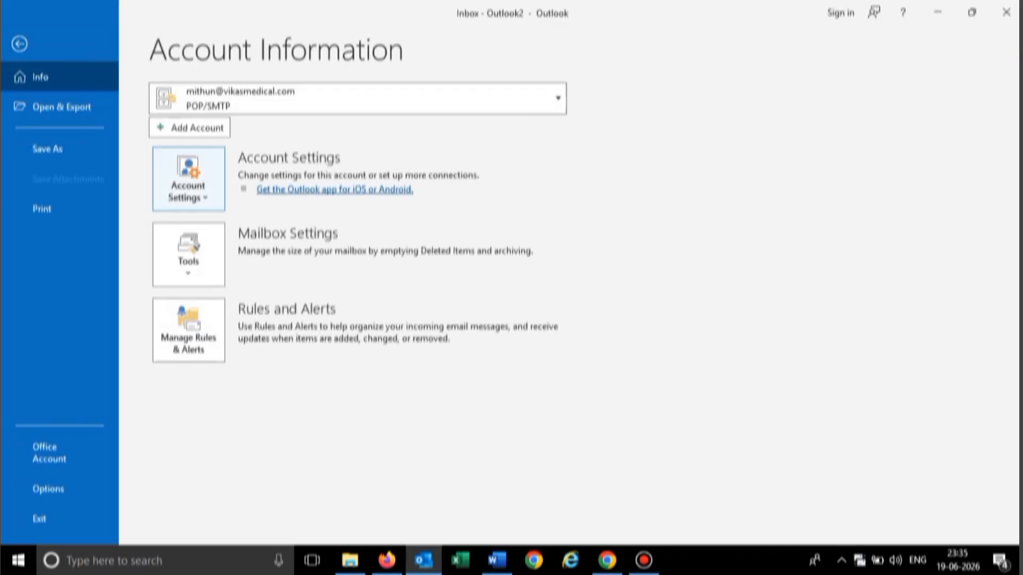
# - Enter the user's full name as 'Your name' on the POP account, save, and close Account Settings
pyautogui.click(188, 181)
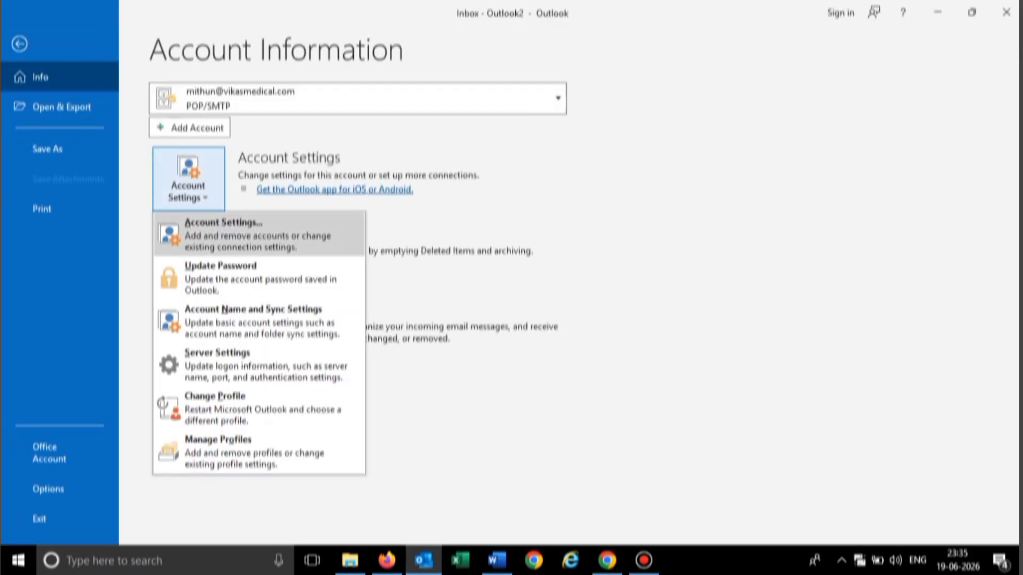
pyautogui.click(224, 235)
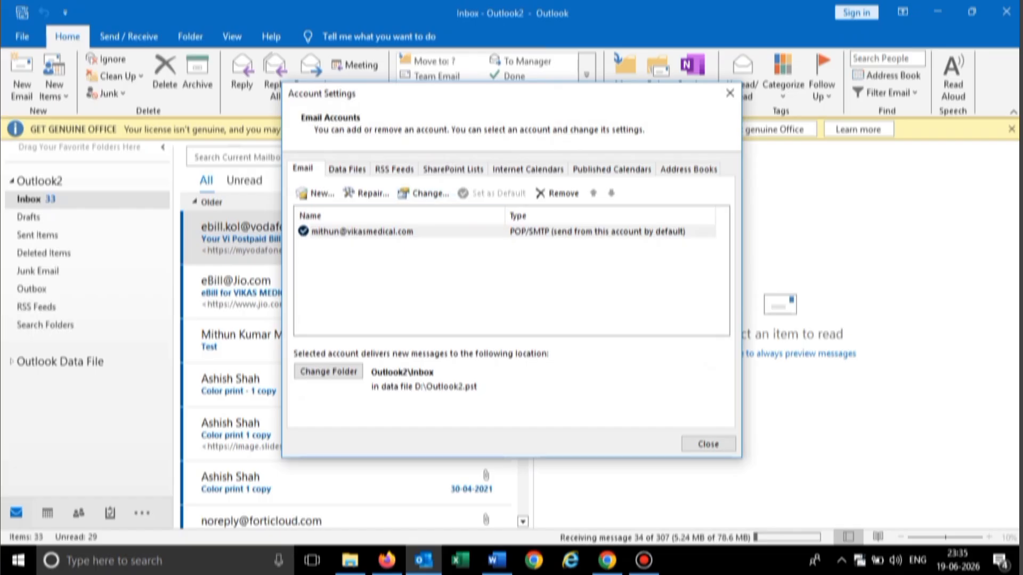
pyautogui.doubleClick(363, 232)
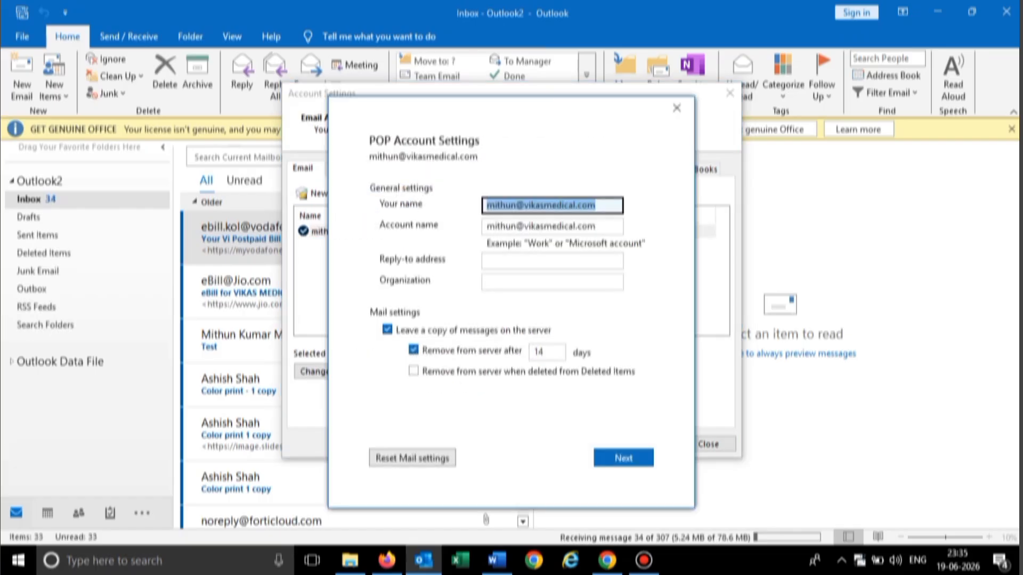
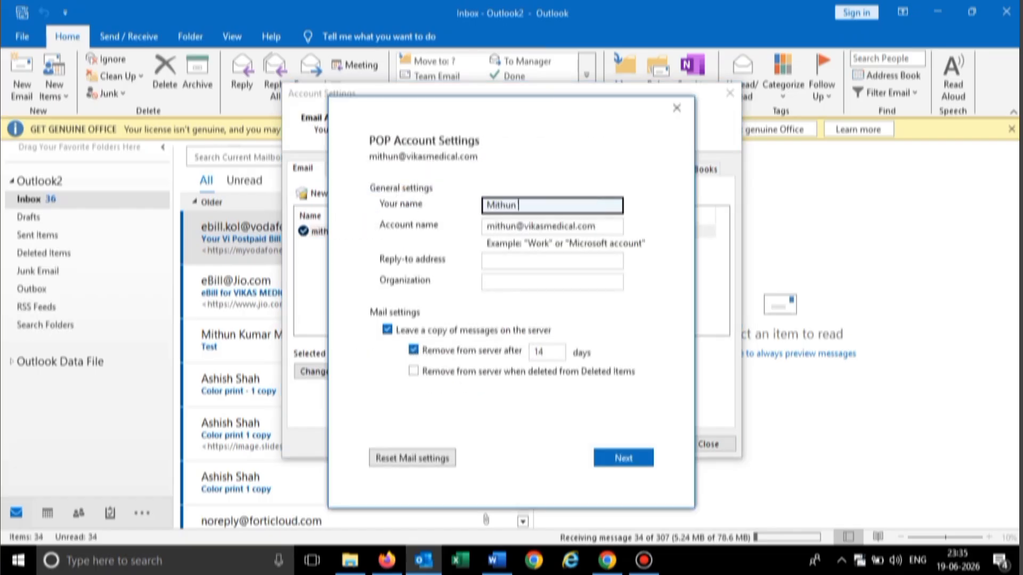
pyautogui.press('Return')
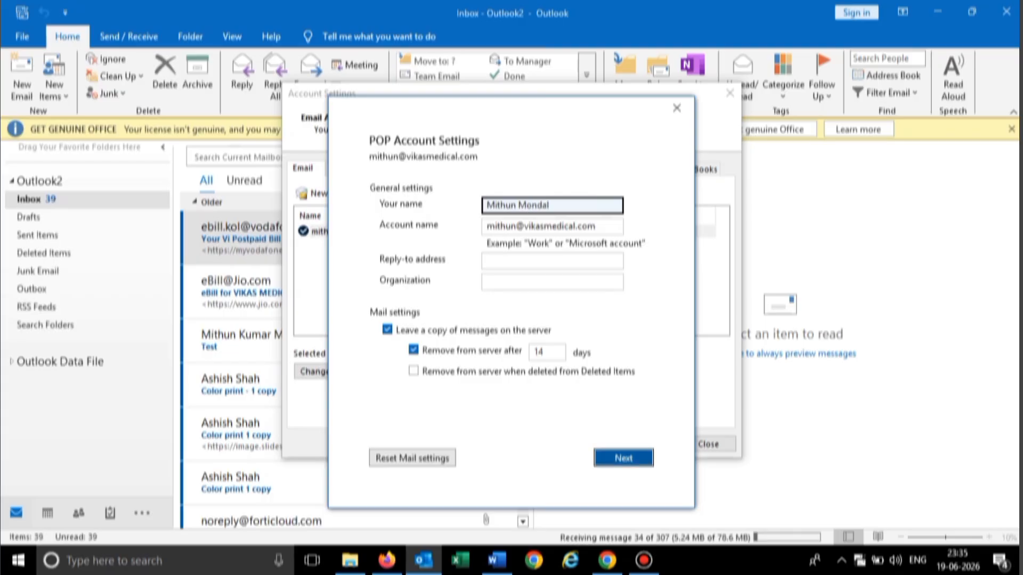
pyautogui.press('Return')
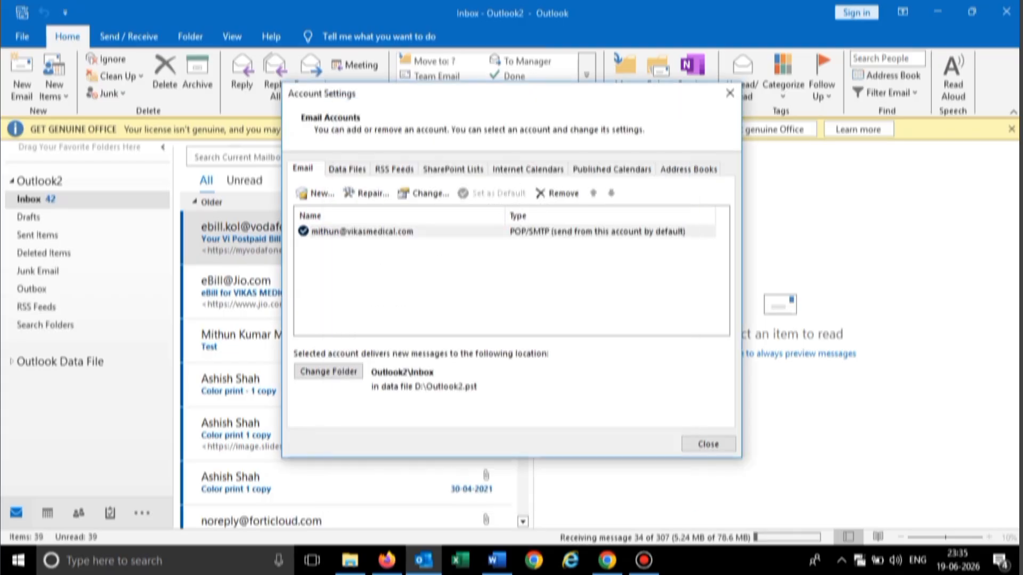
pyautogui.press('Return')
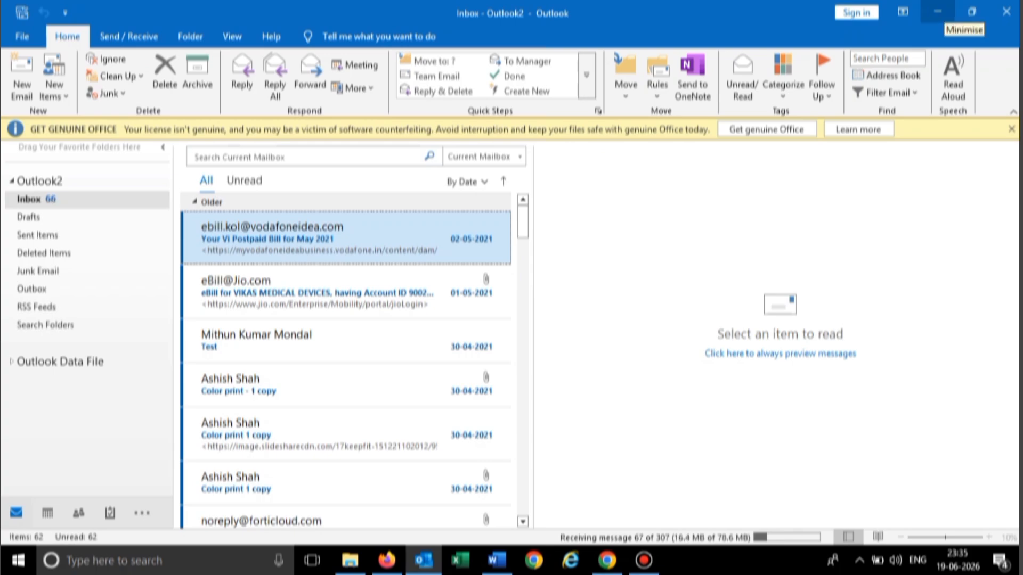
# - Minimise Outlook and bring the Word Document1 with the Gmail IMAP, POP and SMTP notes forward
pyautogui.click(938, 12)
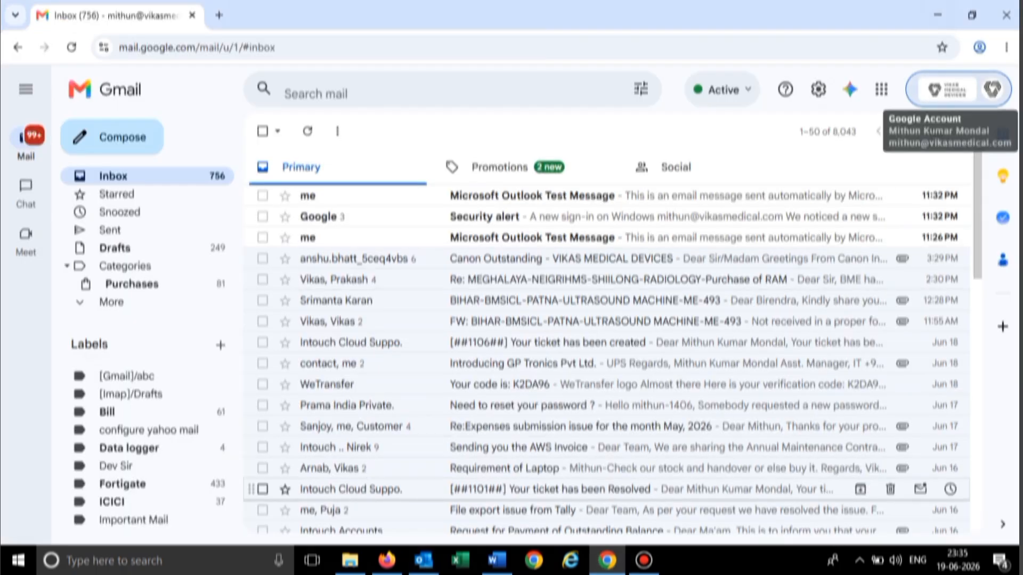
pyautogui.click(496, 560)
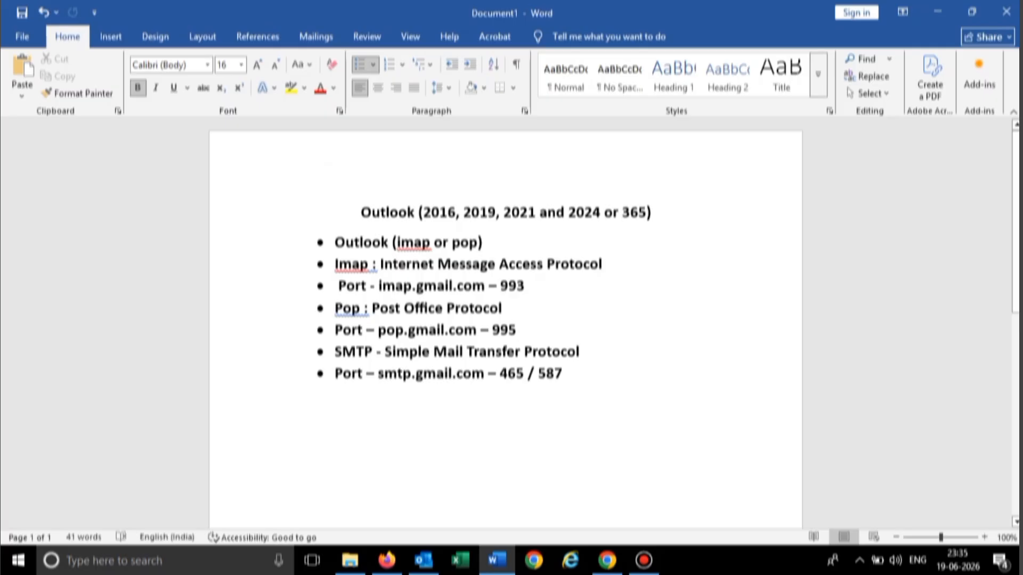